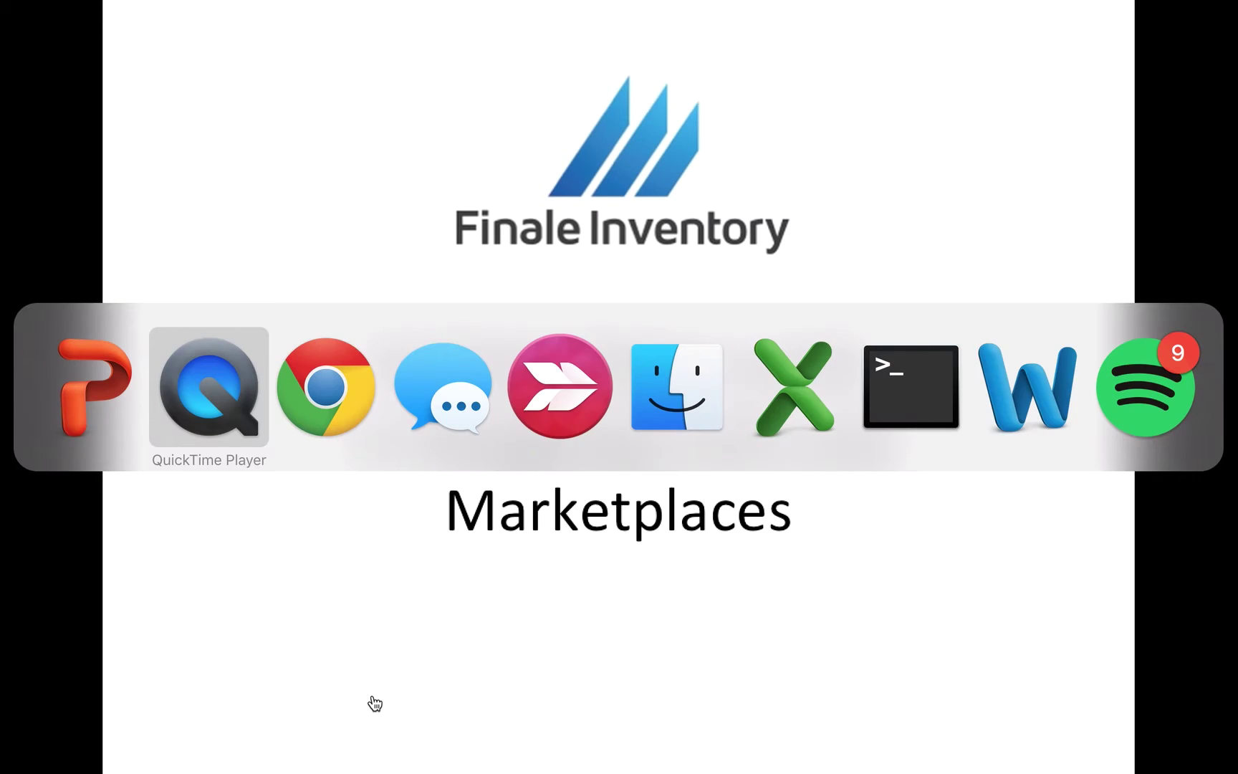
key("super+Tab")
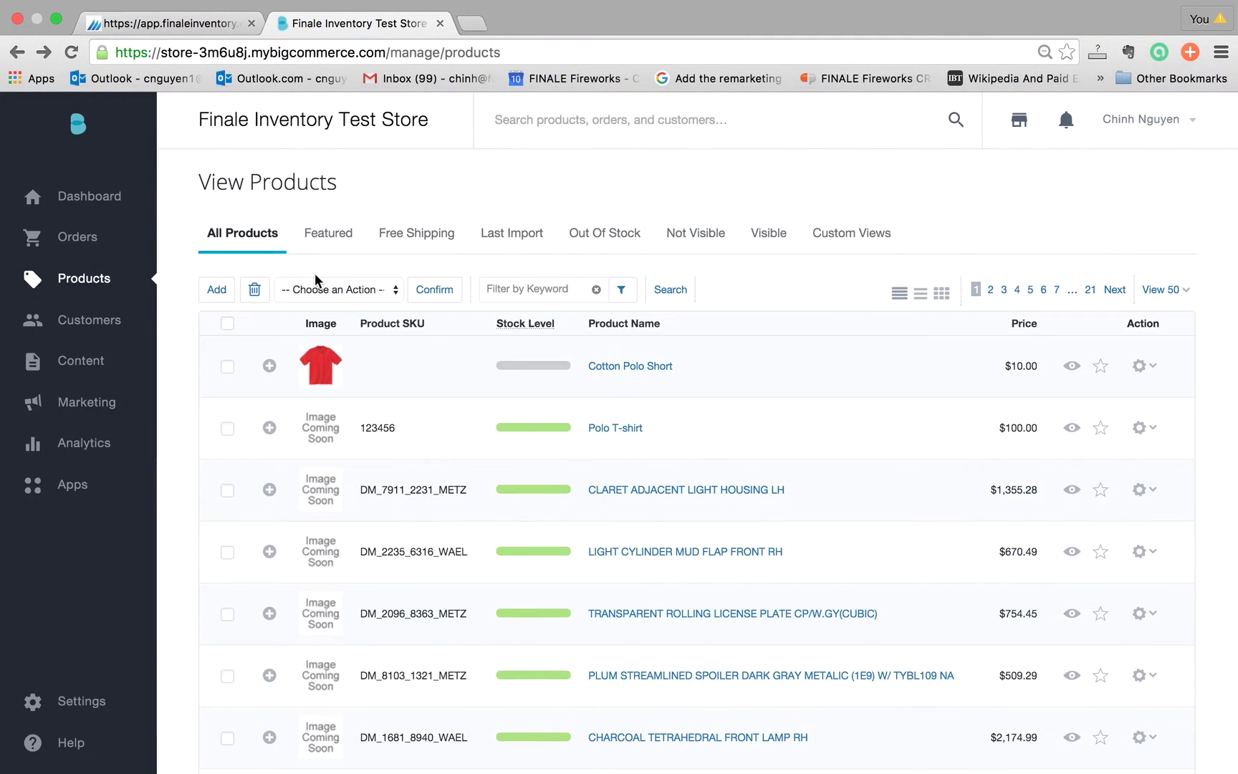
left_click(184, 34)
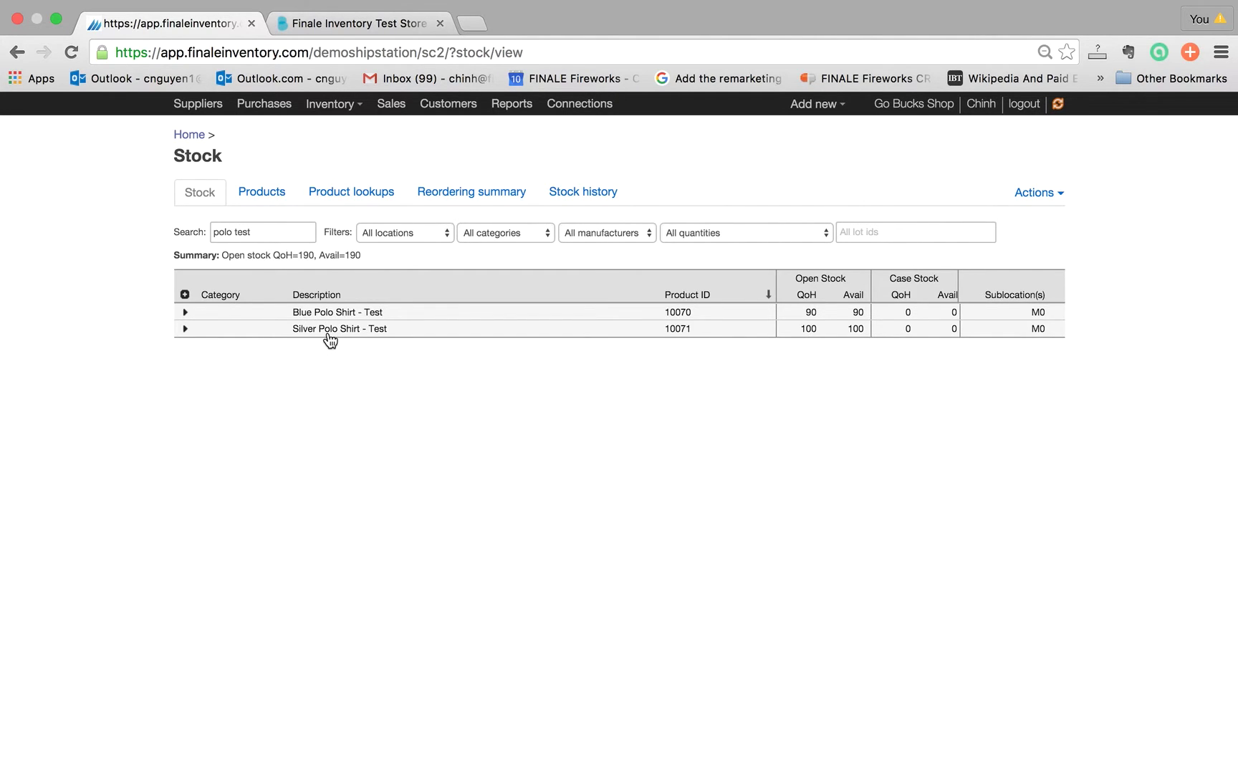
left_click(365, 25)
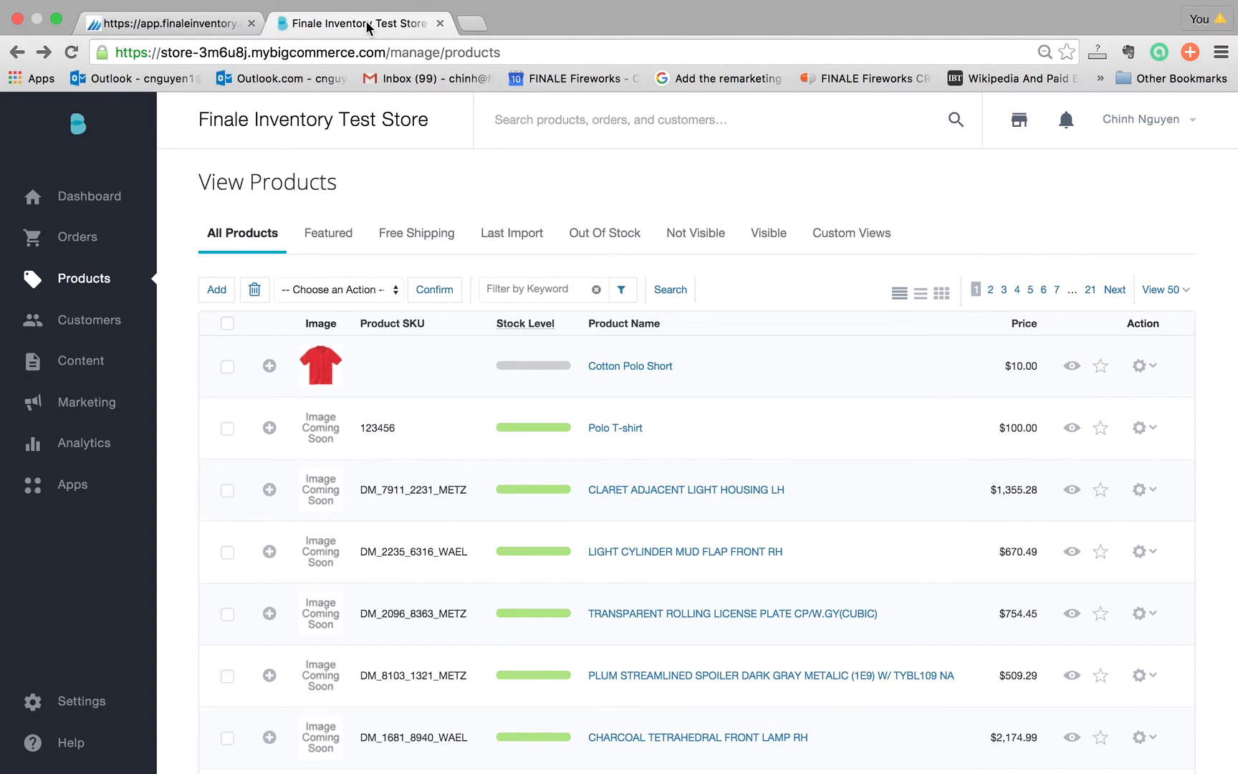
- Confirm Cotton Polo Short SKUs 10071-Silver and 10070-Blue show zero stock, then return to Finale
left_click(118, 282)
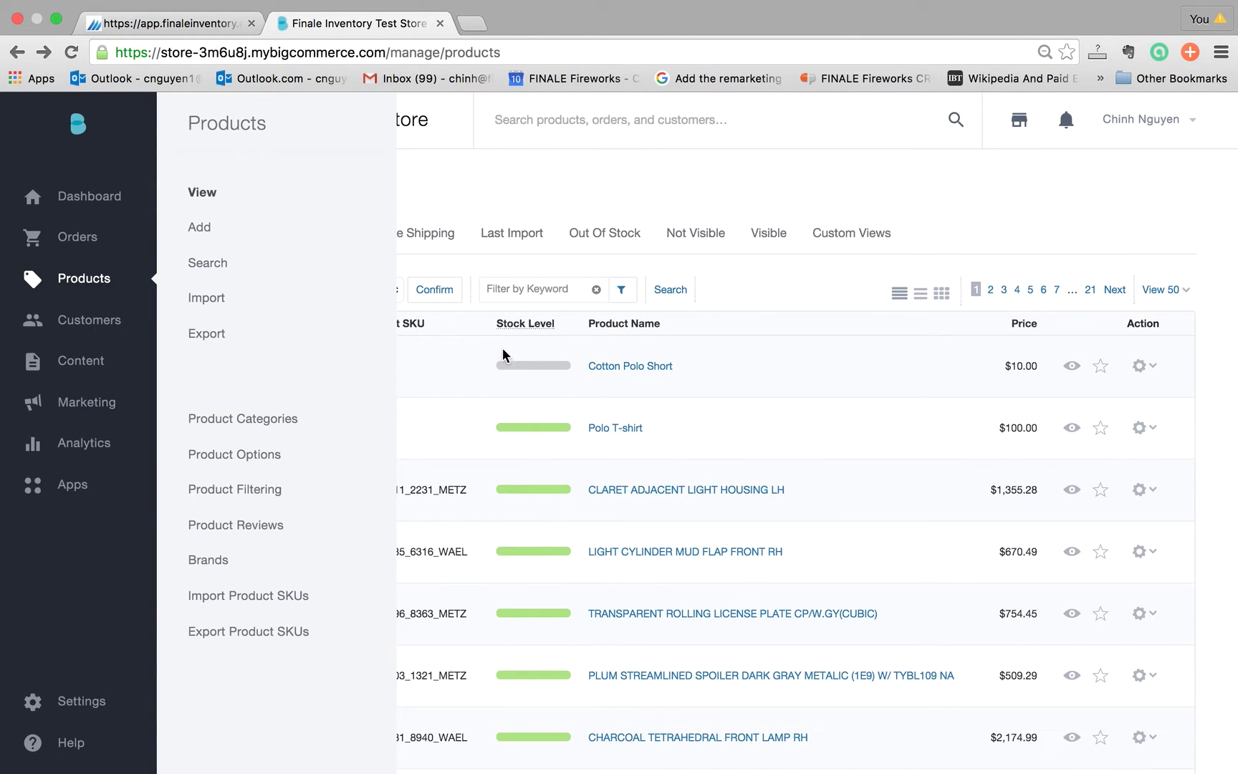
left_click(595, 194)
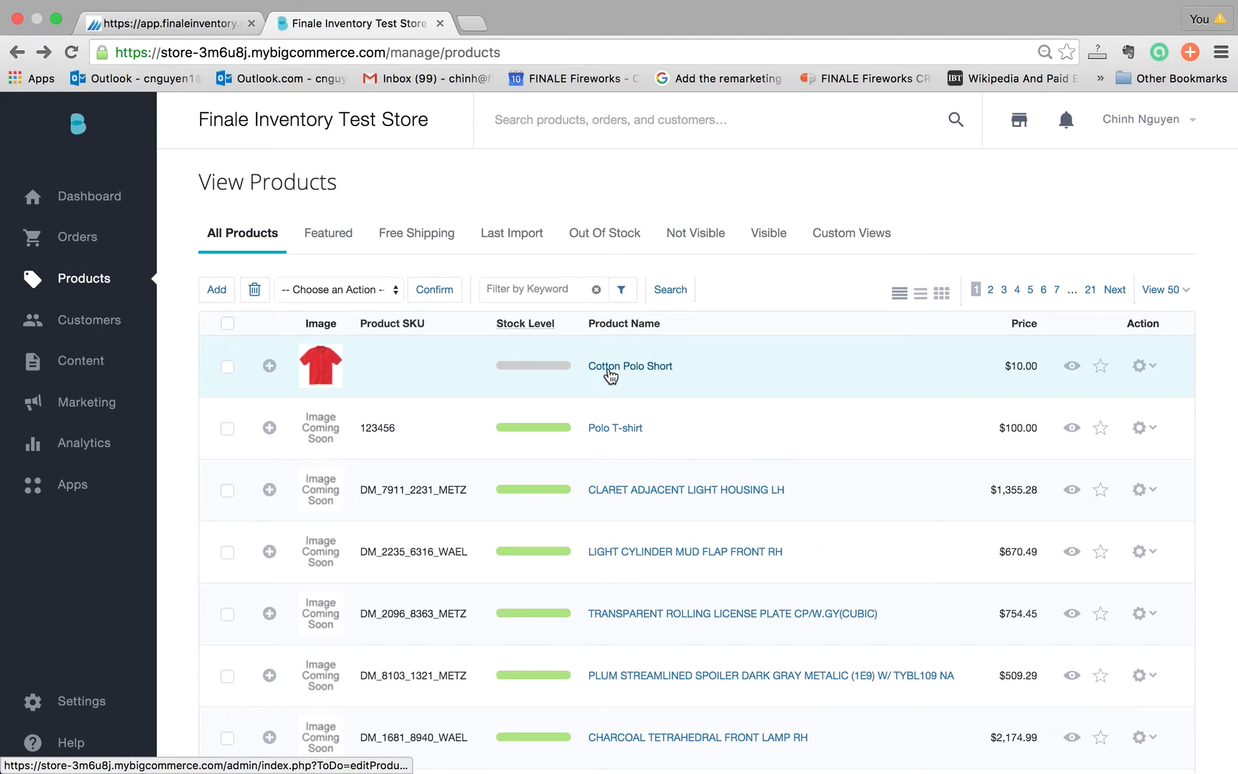
left_click(616, 370)
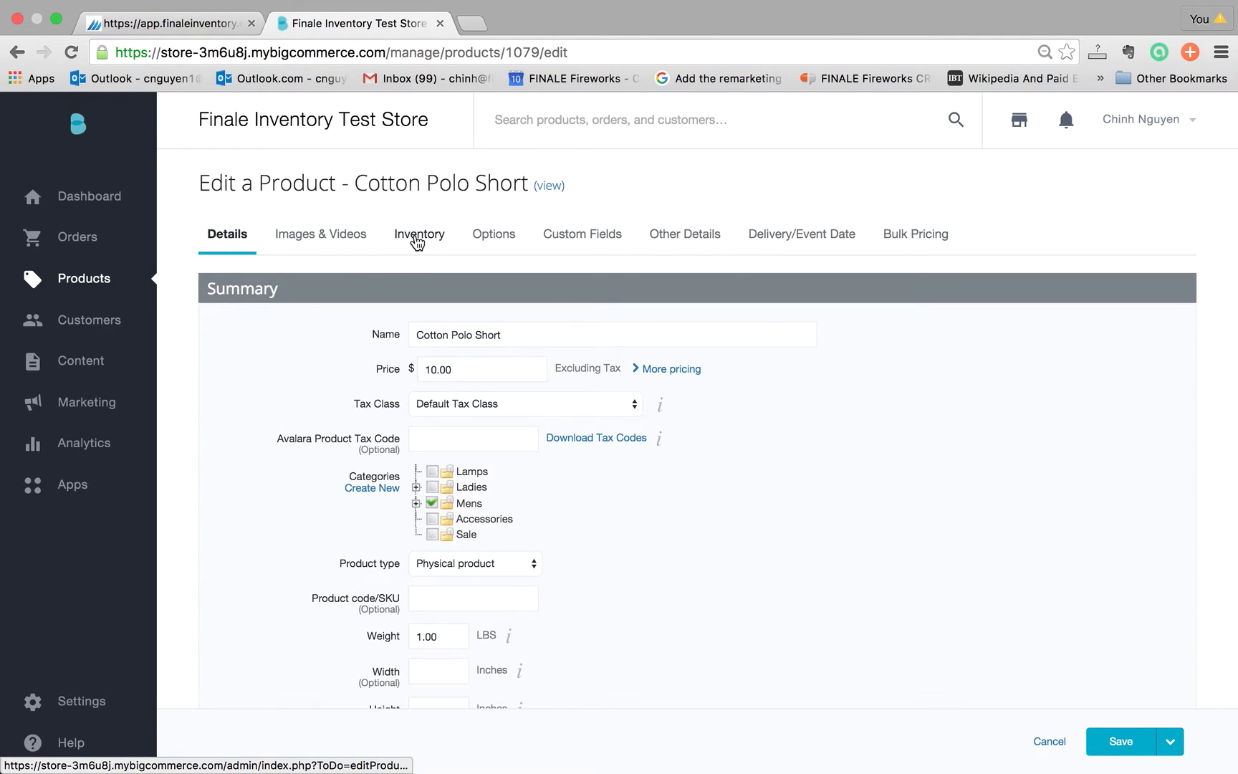
left_click(415, 238)
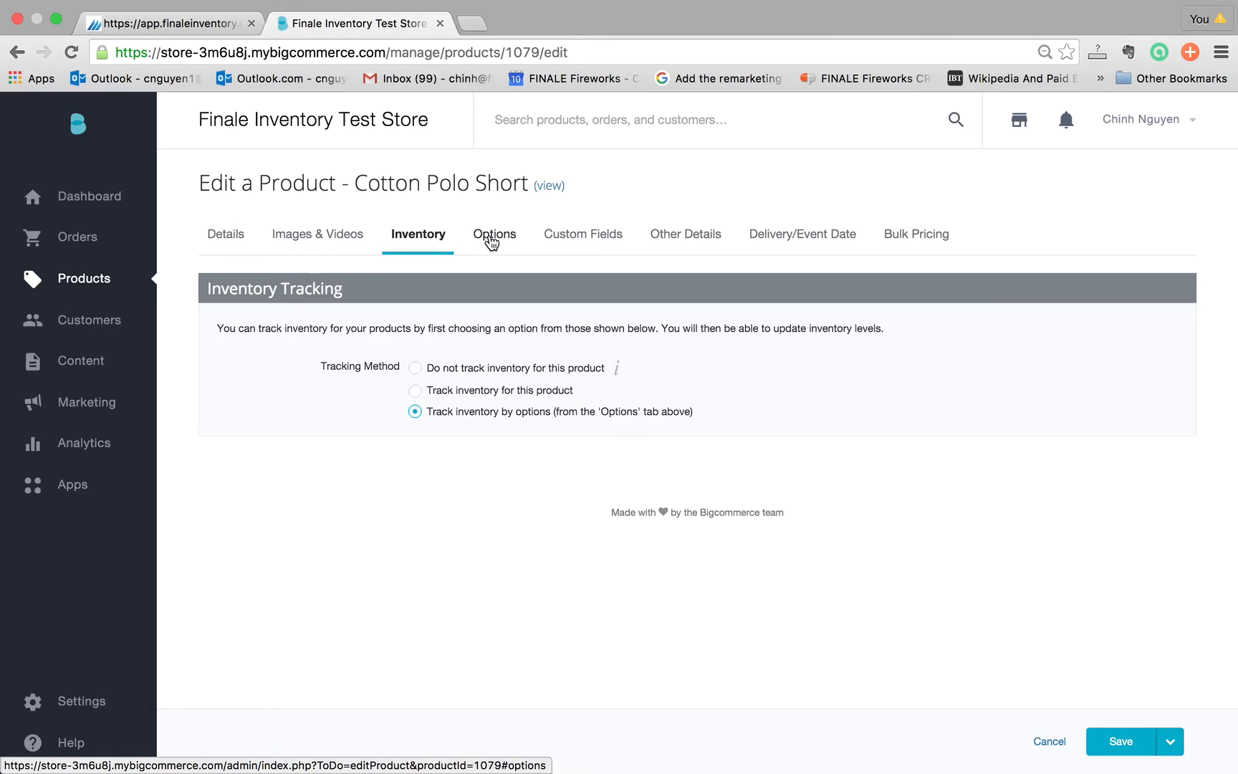
left_click(494, 242)
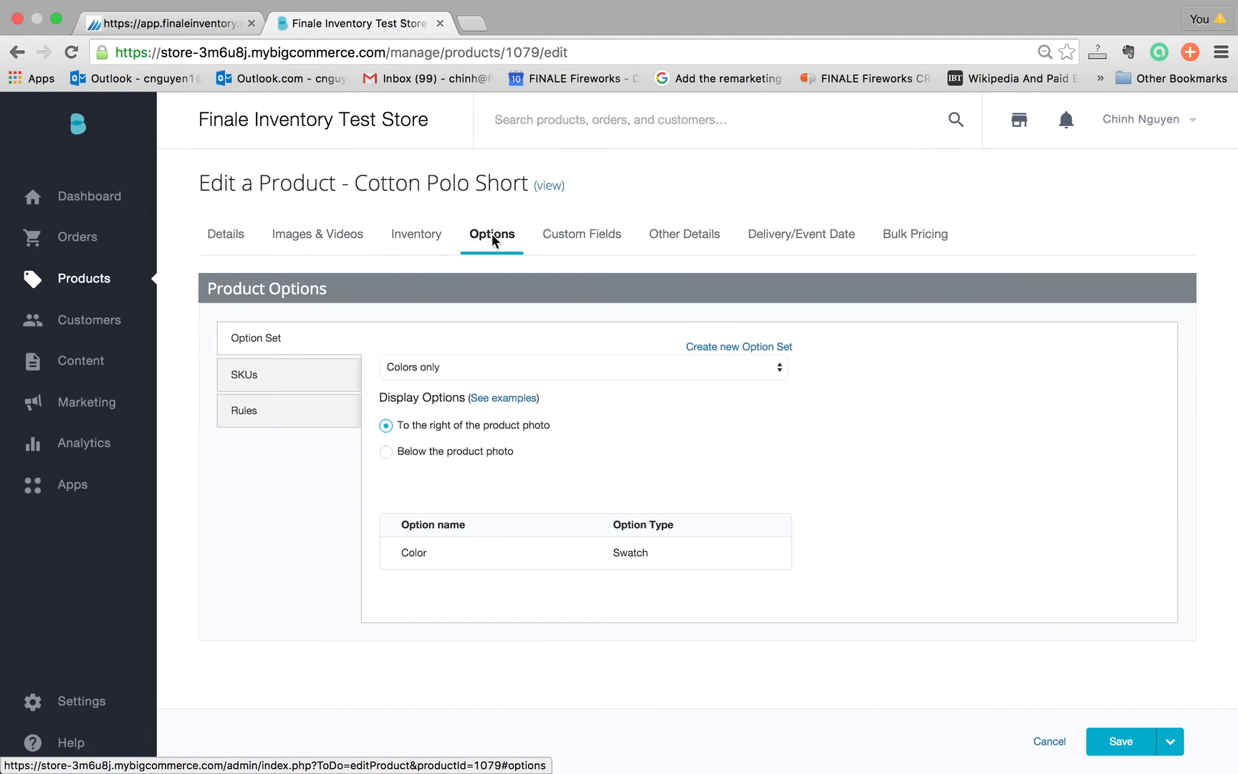
left_click(254, 376)
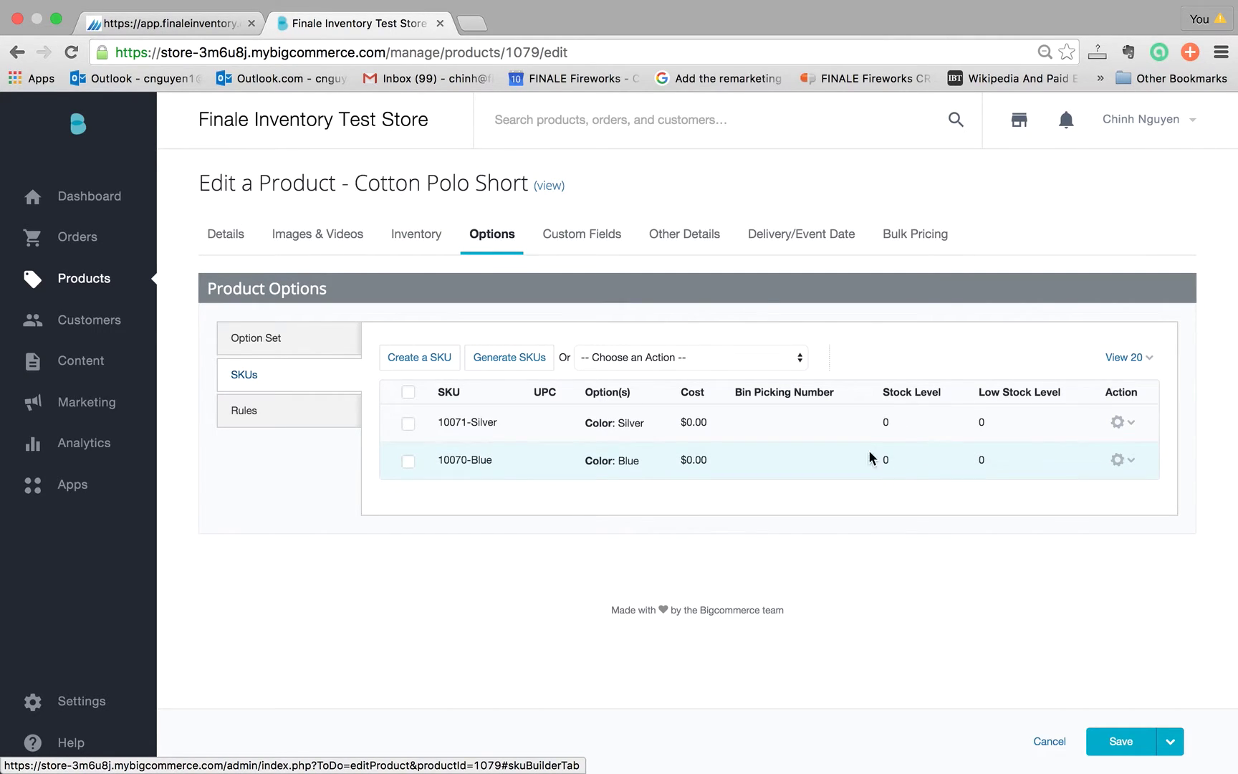
left_click(172, 23)
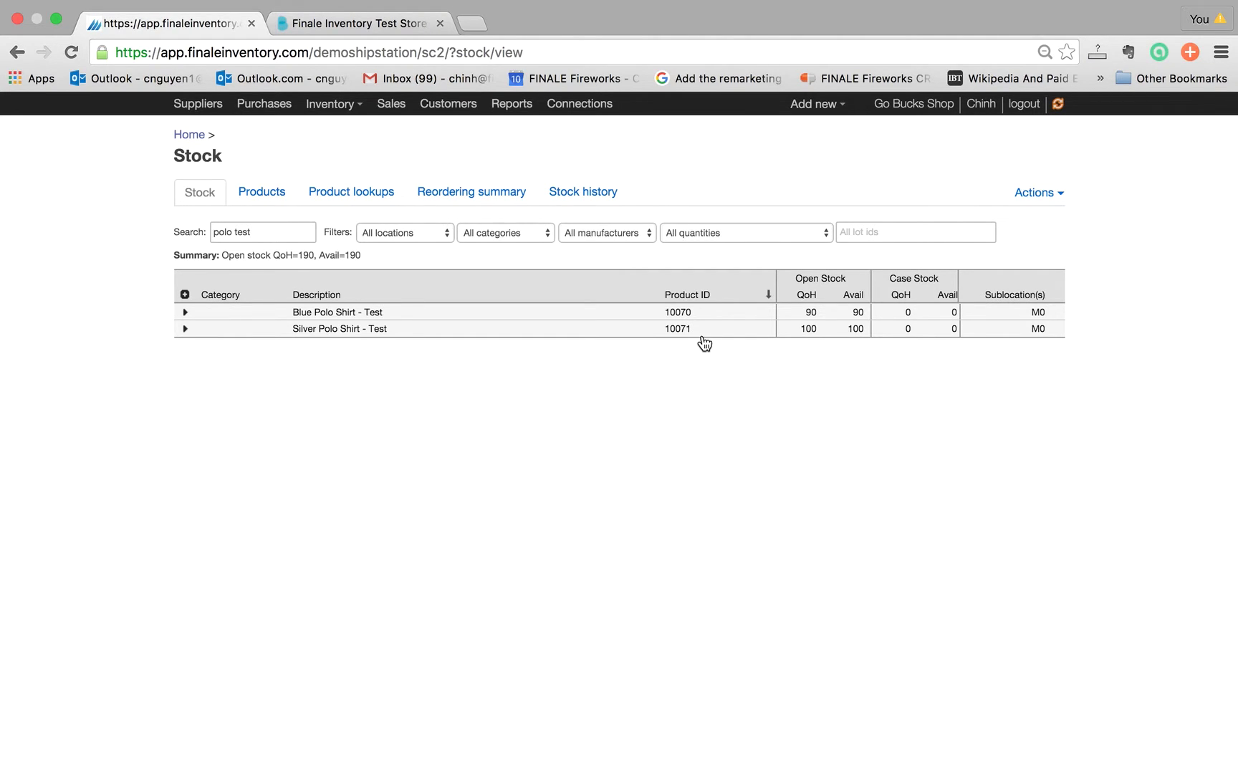
- Revisit the BigCommerce product edit page, then bring up Excel's Workbook3 lookup table
left_click(338, 44)
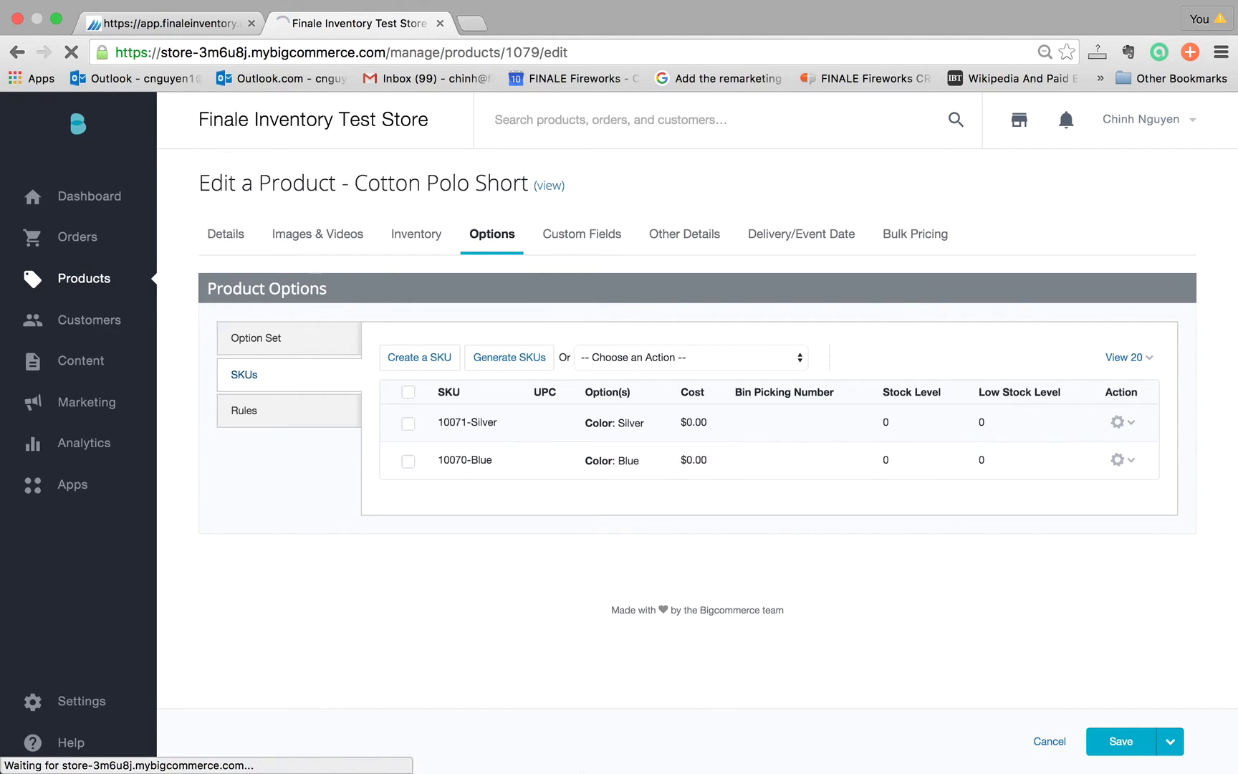
mouse_move(620, 759)
left_click(703, 745)
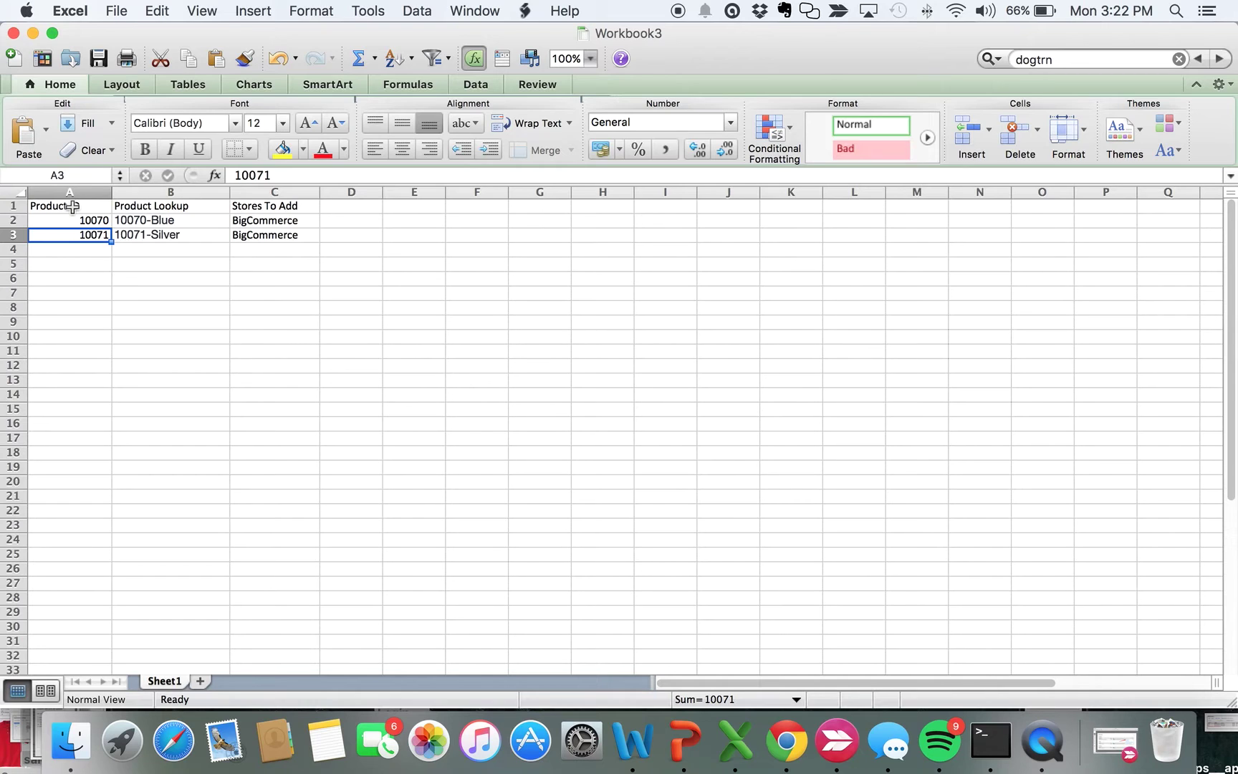
- Zoom the sheet to 150% and review Product IDs 10070 and 10071 and their lookups
left_click(589, 62)
left_click(586, 94)
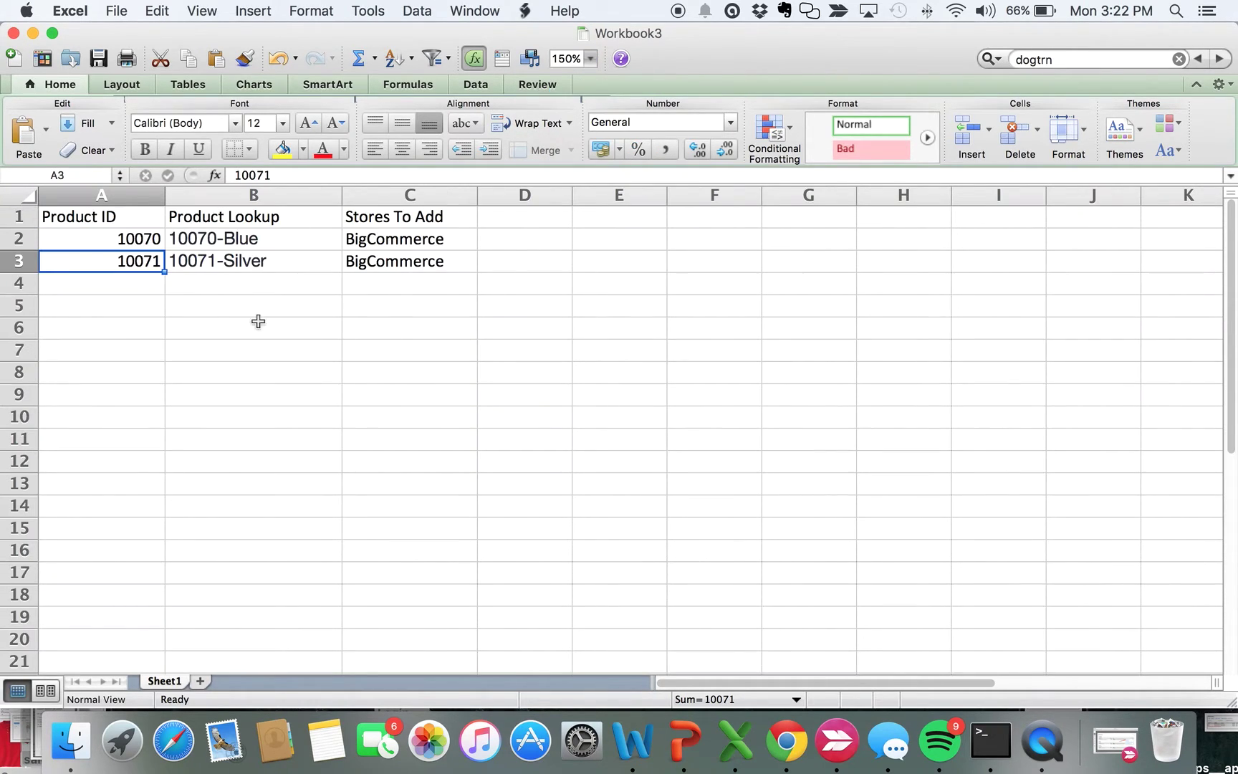
left_click(106, 223)
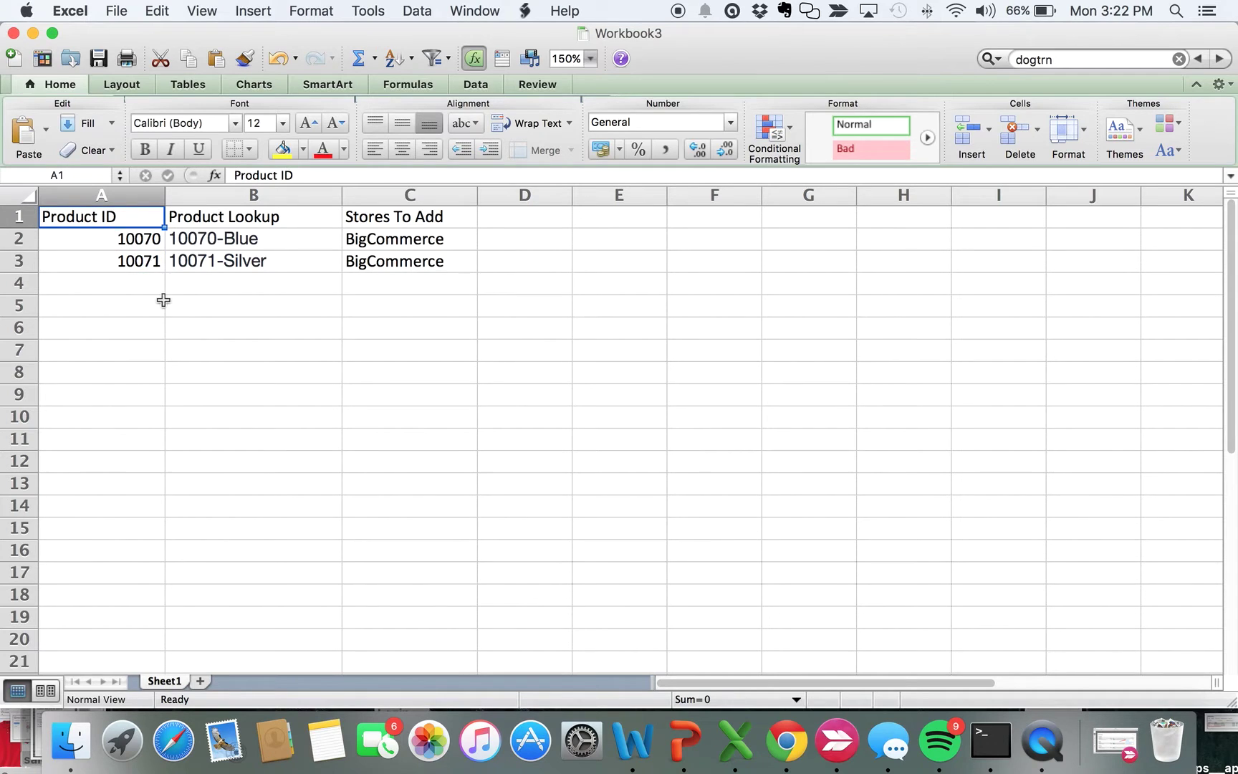
left_click(136, 240)
left_click(120, 262)
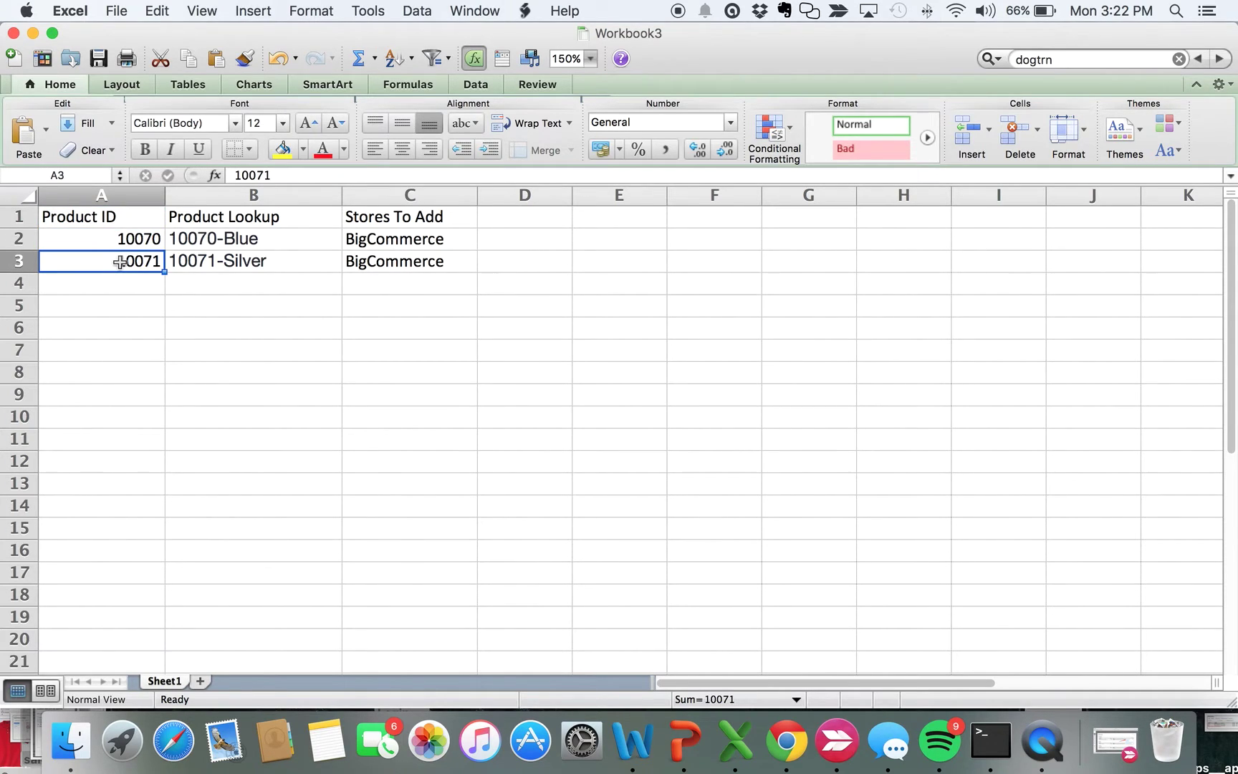
left_click(215, 217)
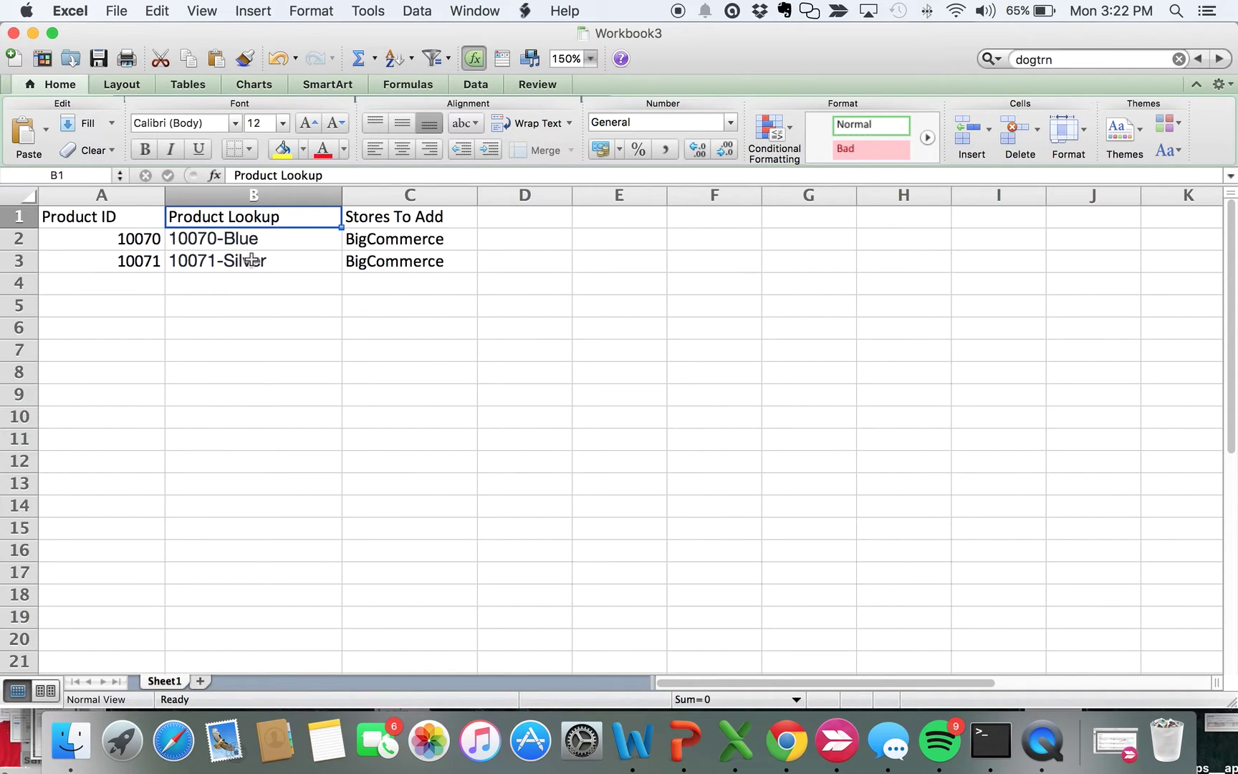
- Select and copy the A1:C3 lookup table, then return to Chrome
key("Down")
key("Down")
key("Right")
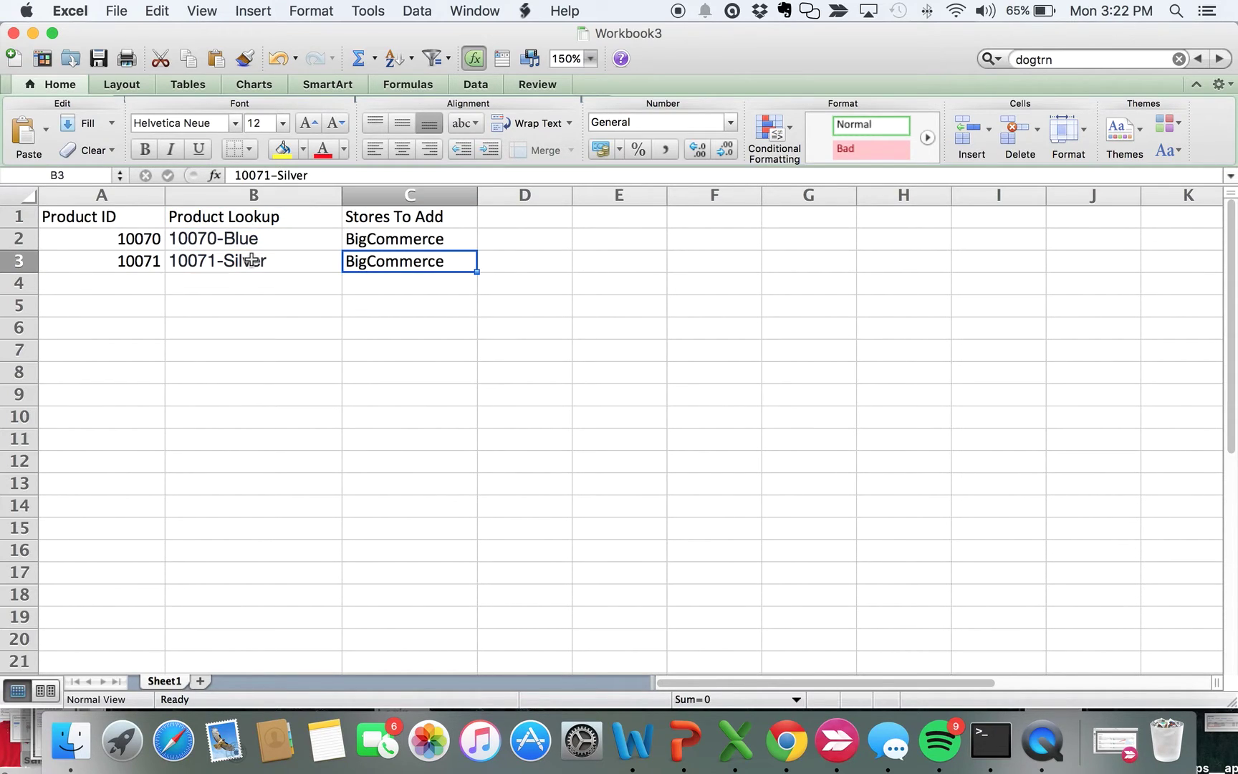
key("Up")
key("Up")
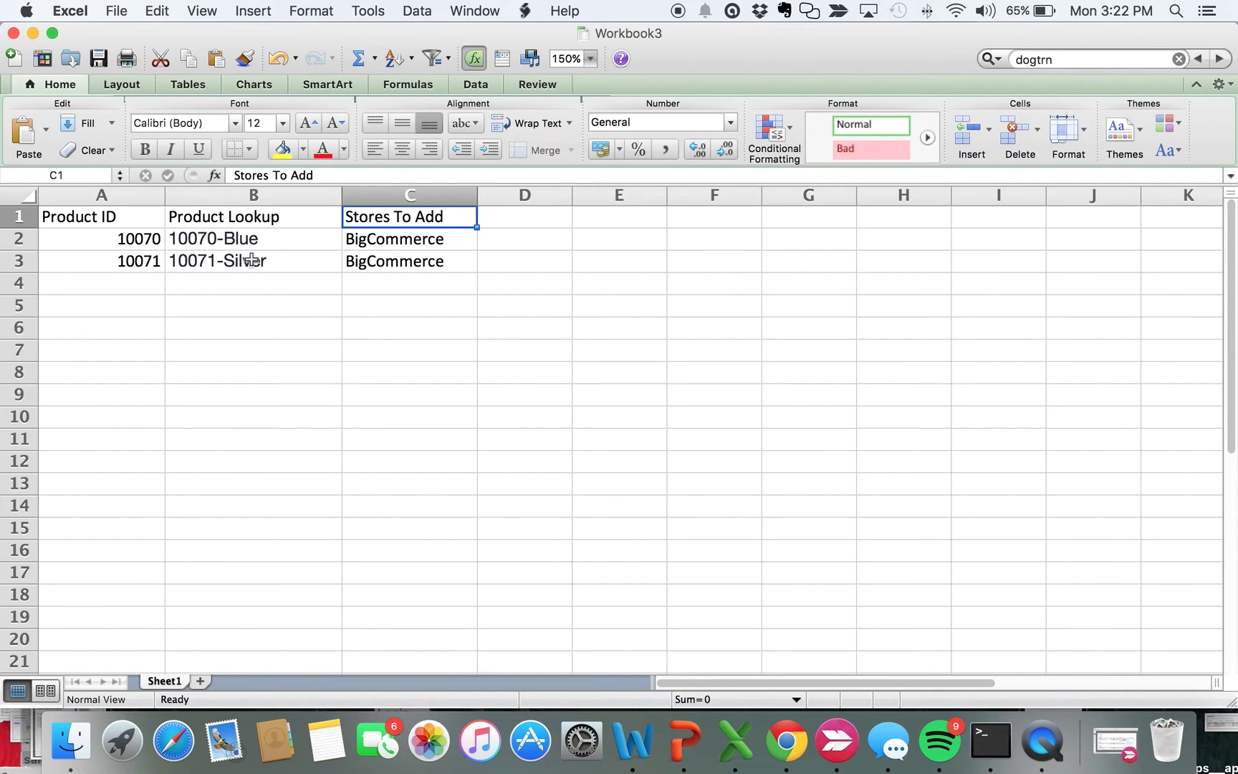
key("shift+Down")
key("shift+Down")
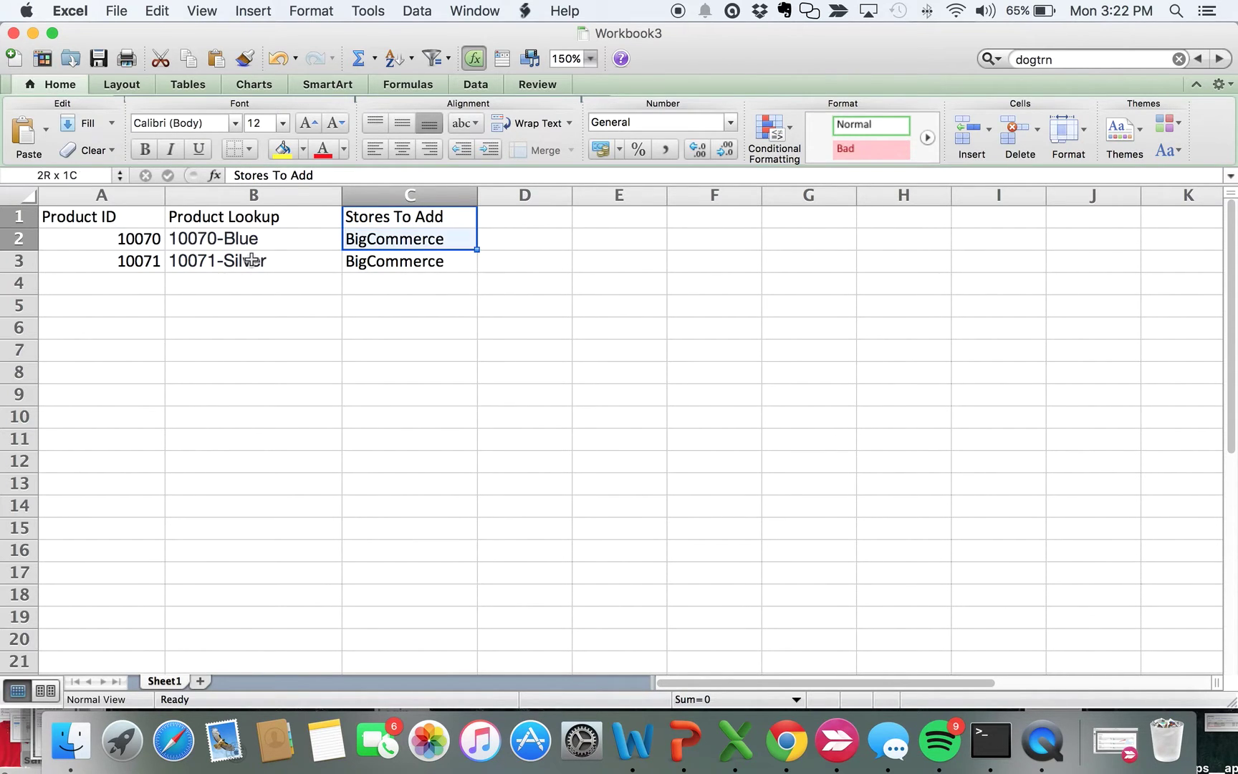
key("shift+Left")
key("shift+Left")
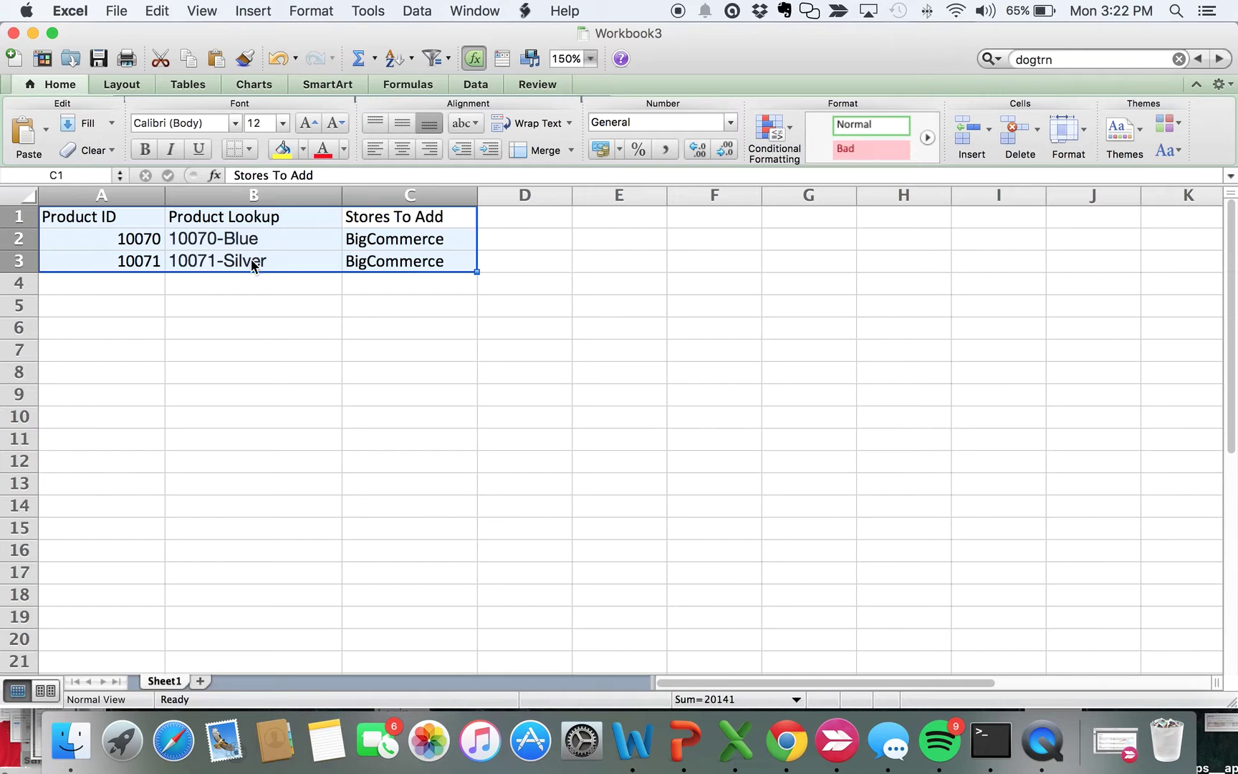
key("super+c")
key("super+Tab")
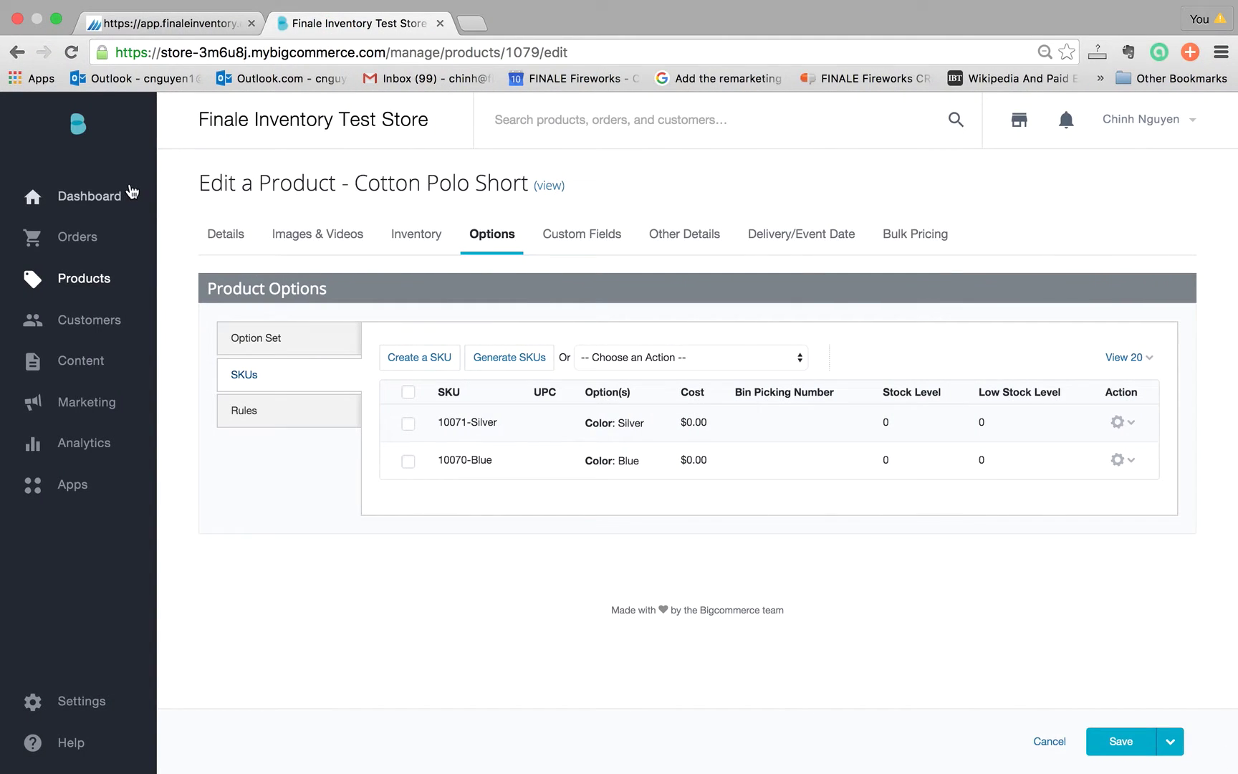
- Start a batch import to create and update product lookups in Finale
left_click(167, 24)
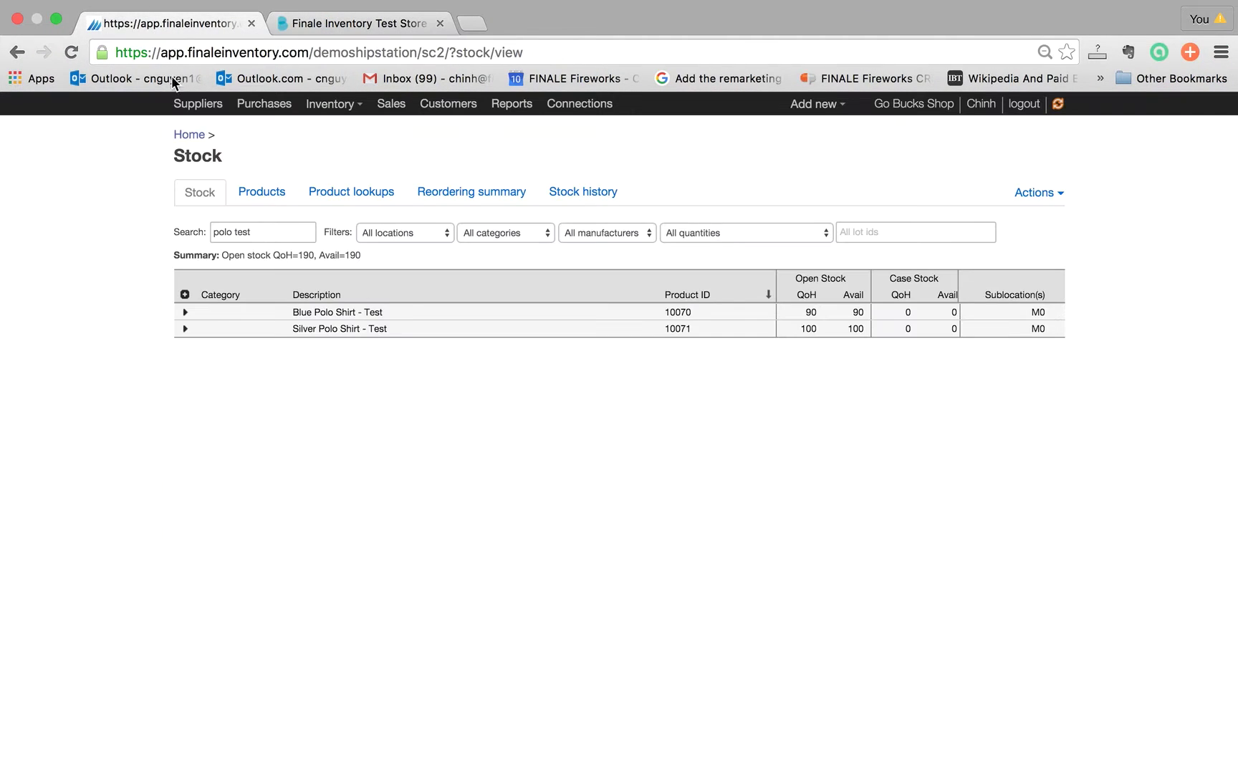
left_click(188, 134)
left_click(282, 513)
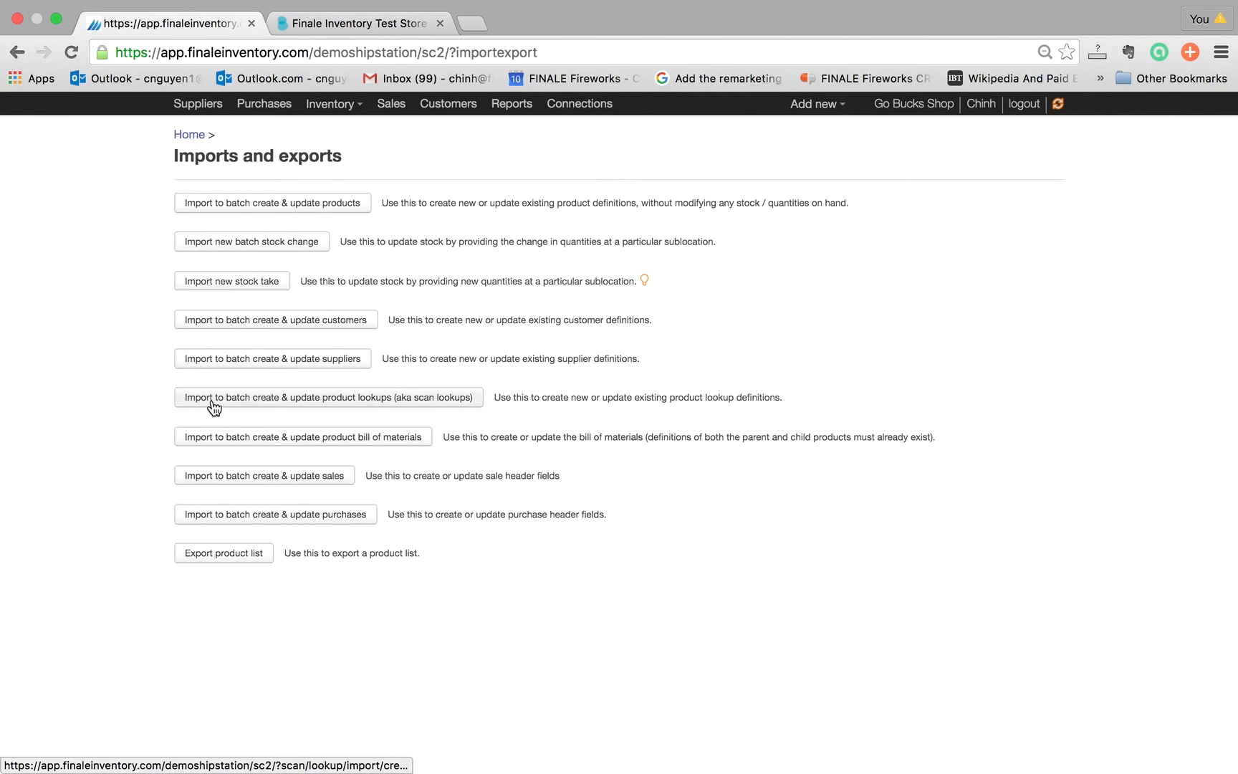
left_click(349, 405)
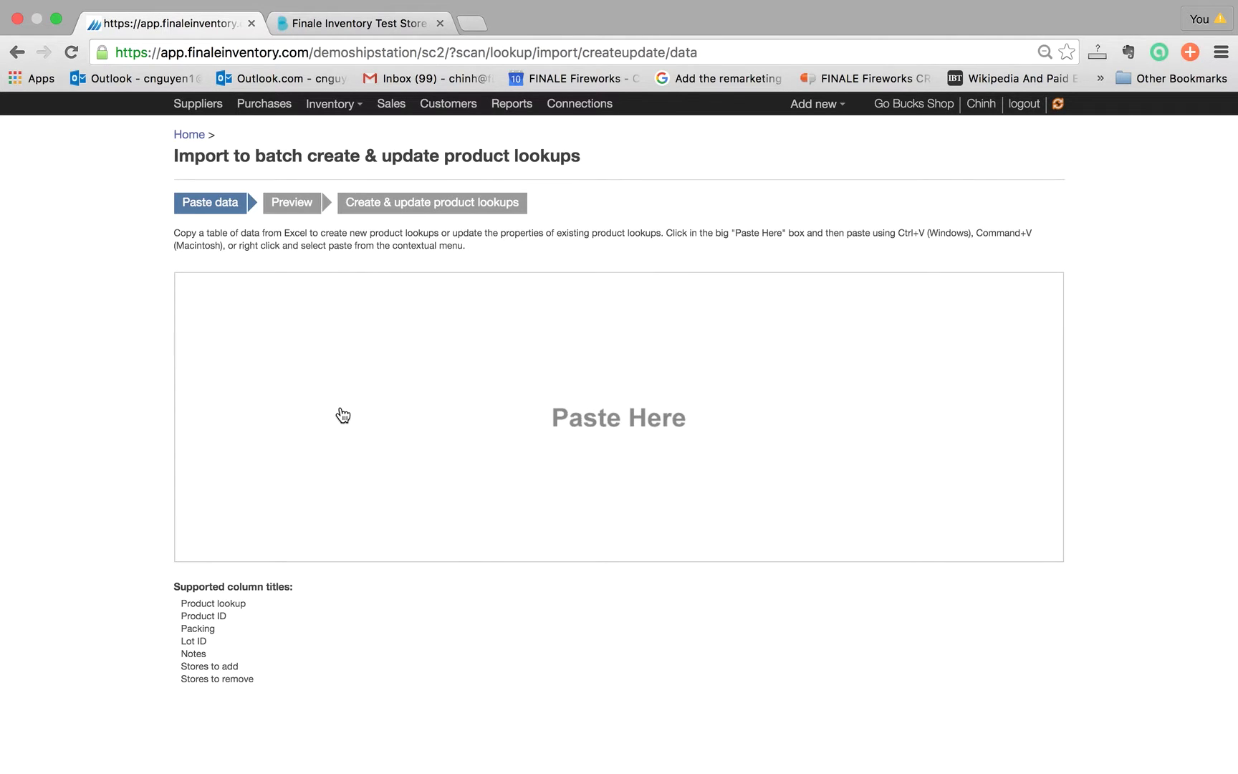
- Paste the copied table and commit the 10070-Blue and 10071-Silver lookup updates
left_click(344, 415)
key("super+v")
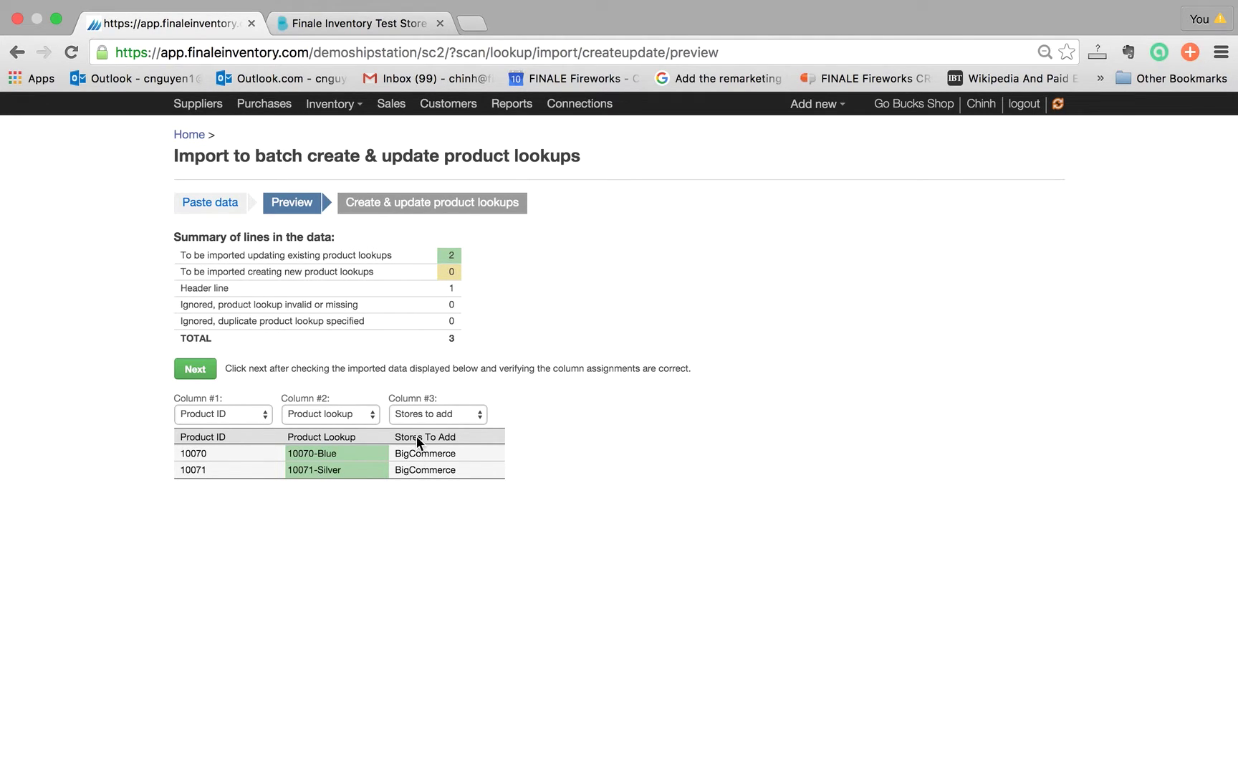
left_click(192, 370)
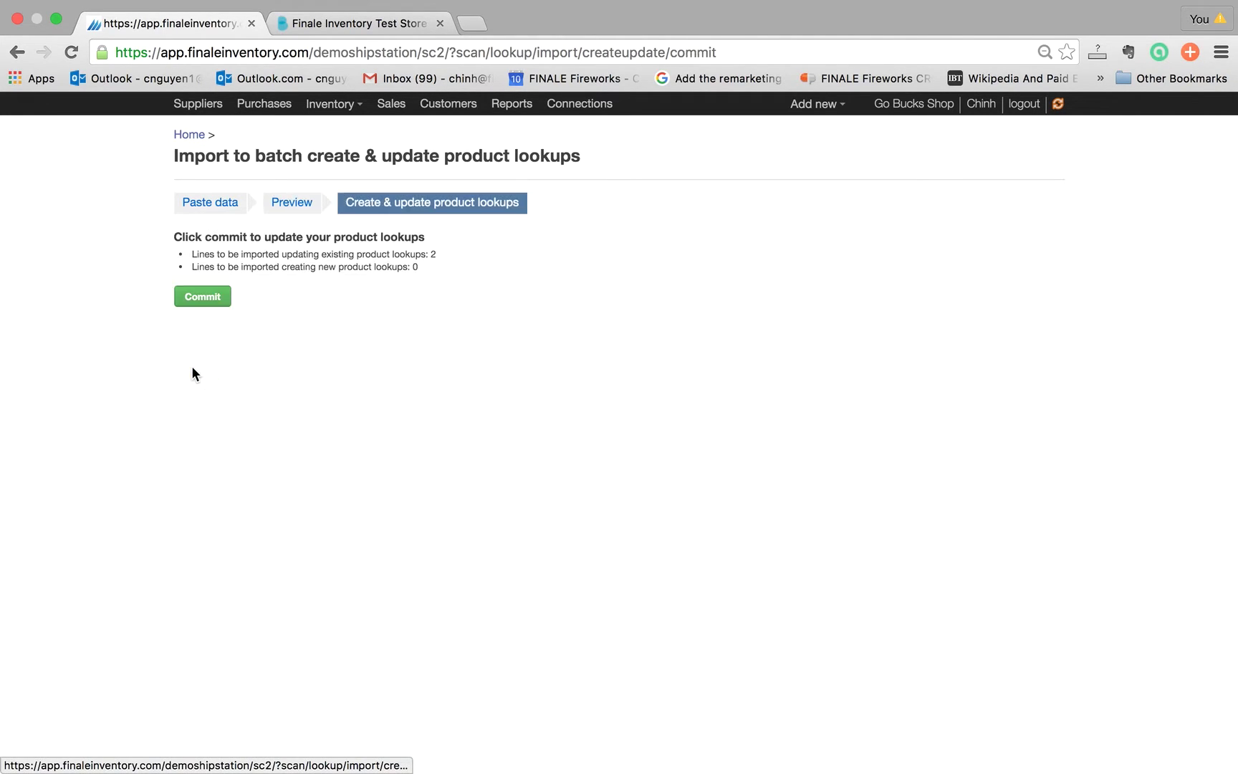
left_click(203, 296)
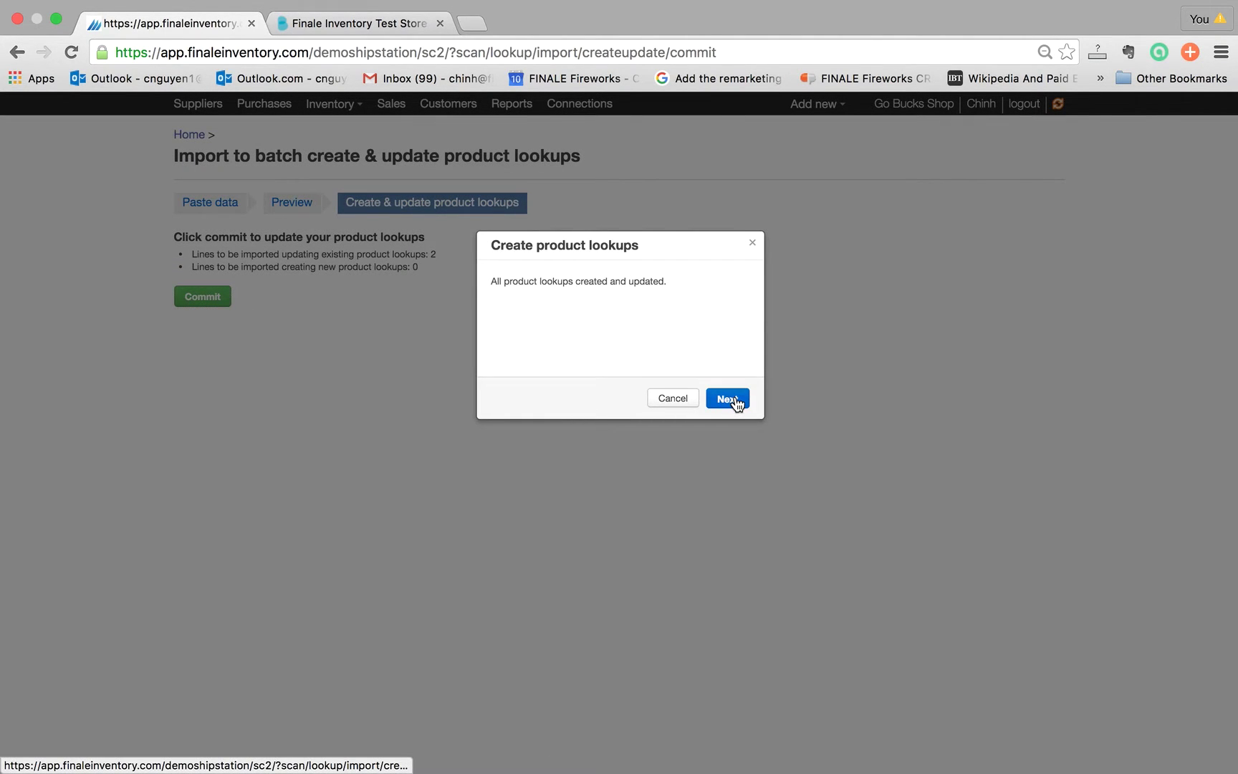
left_click(727, 398)
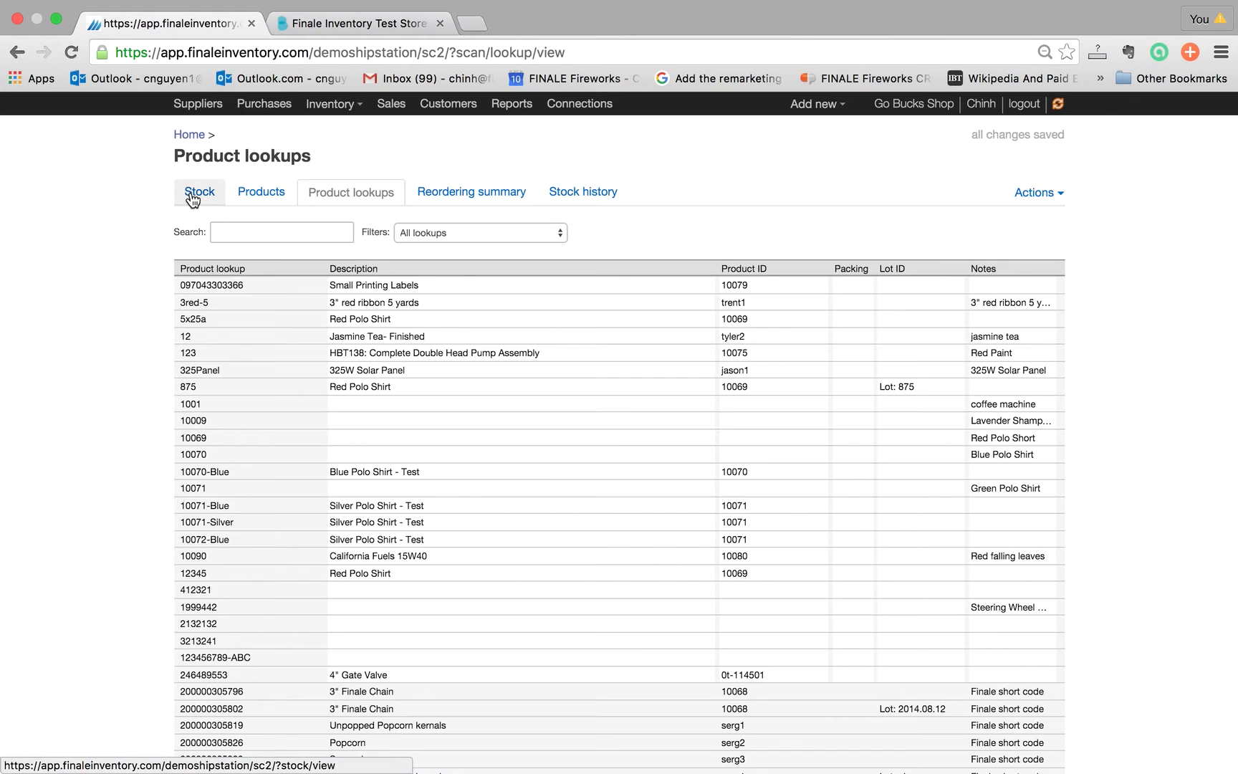
- Open 10070 Blue Polo Shirt - Test and review its 10070-Blue lookup's BigCommerce stores
left_click(192, 194)
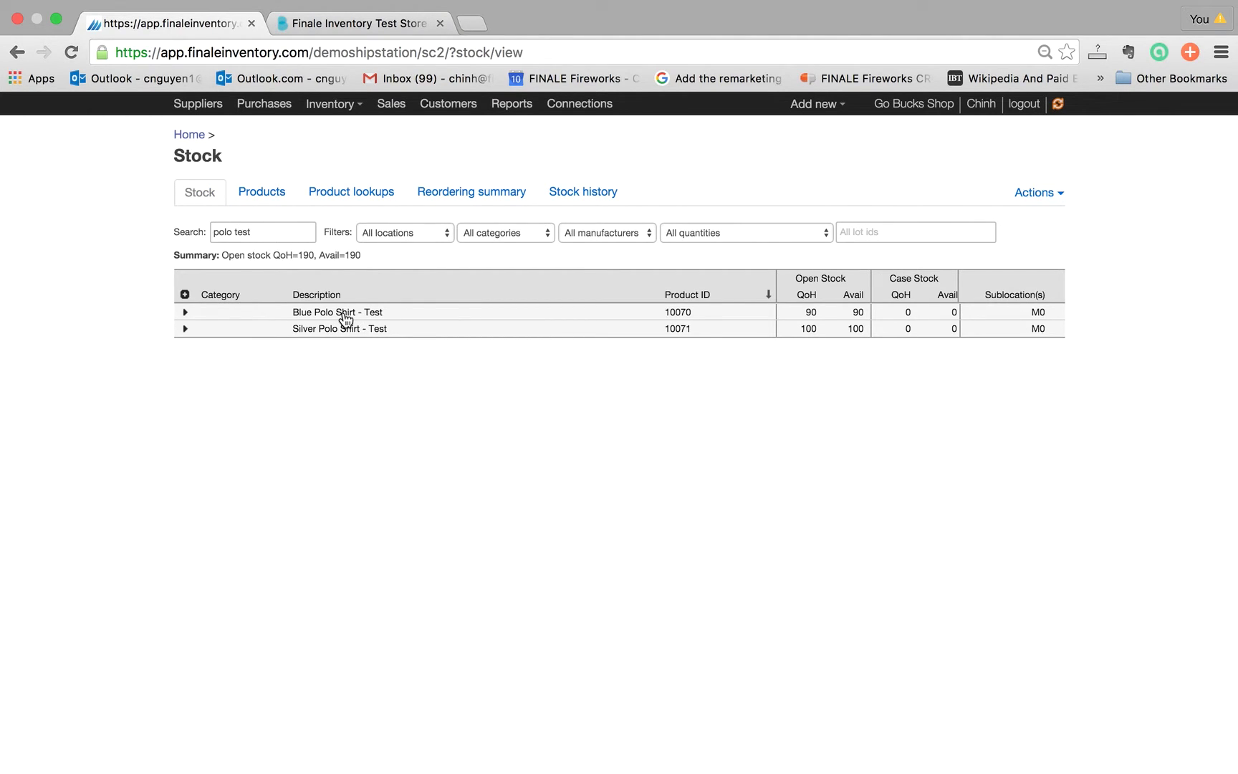
left_click(344, 313)
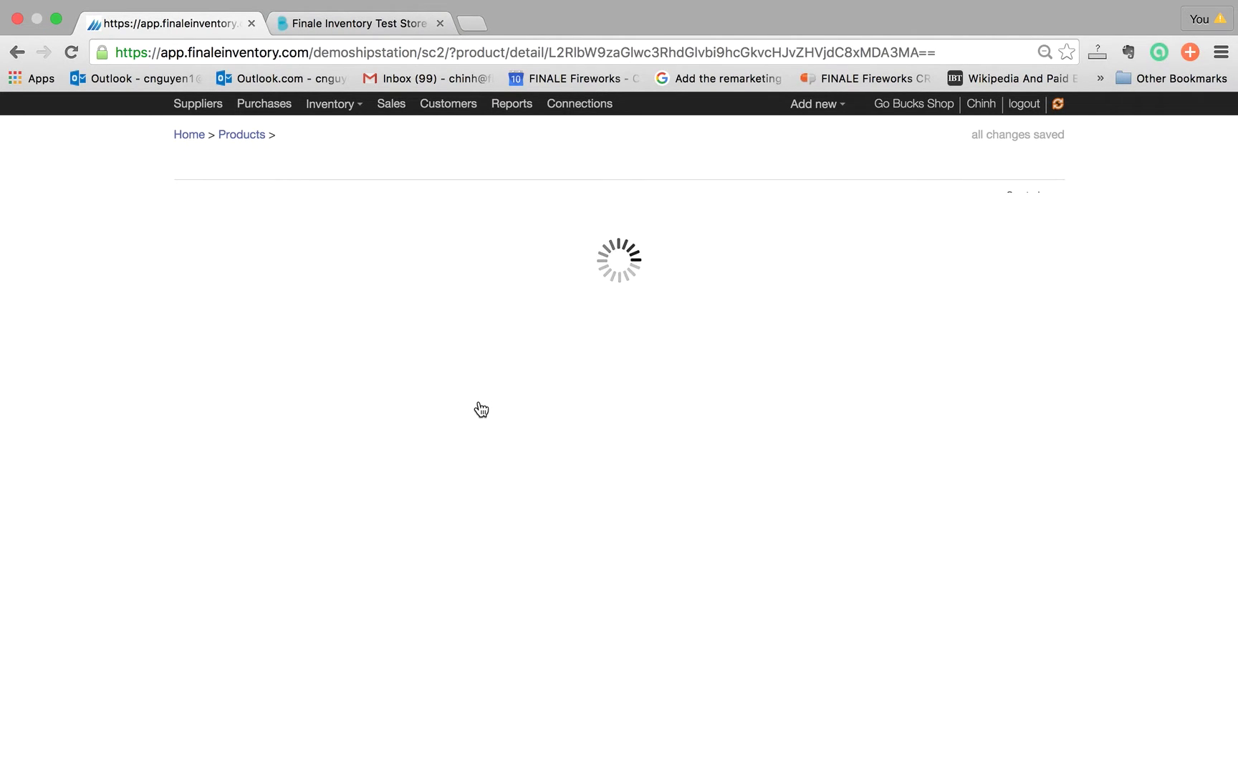
scroll(476, 410, "down", 5)
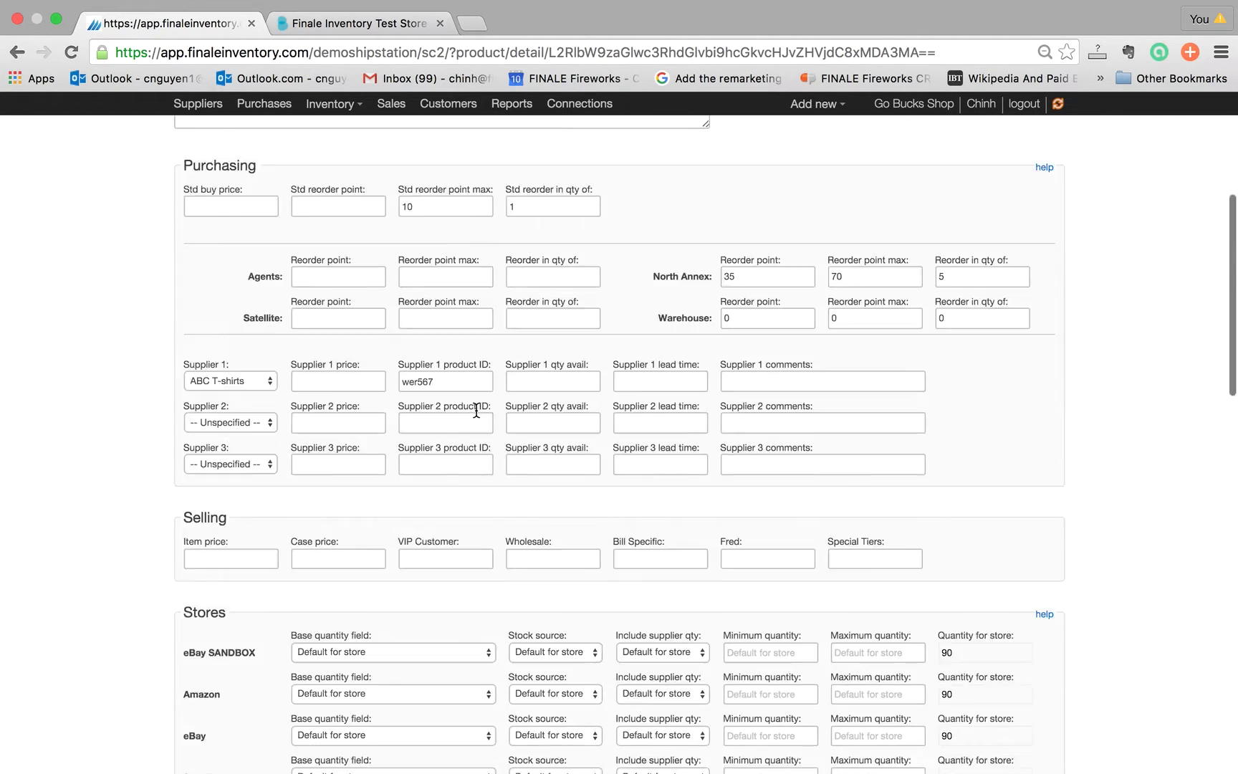
scroll(476, 410, "down", 18)
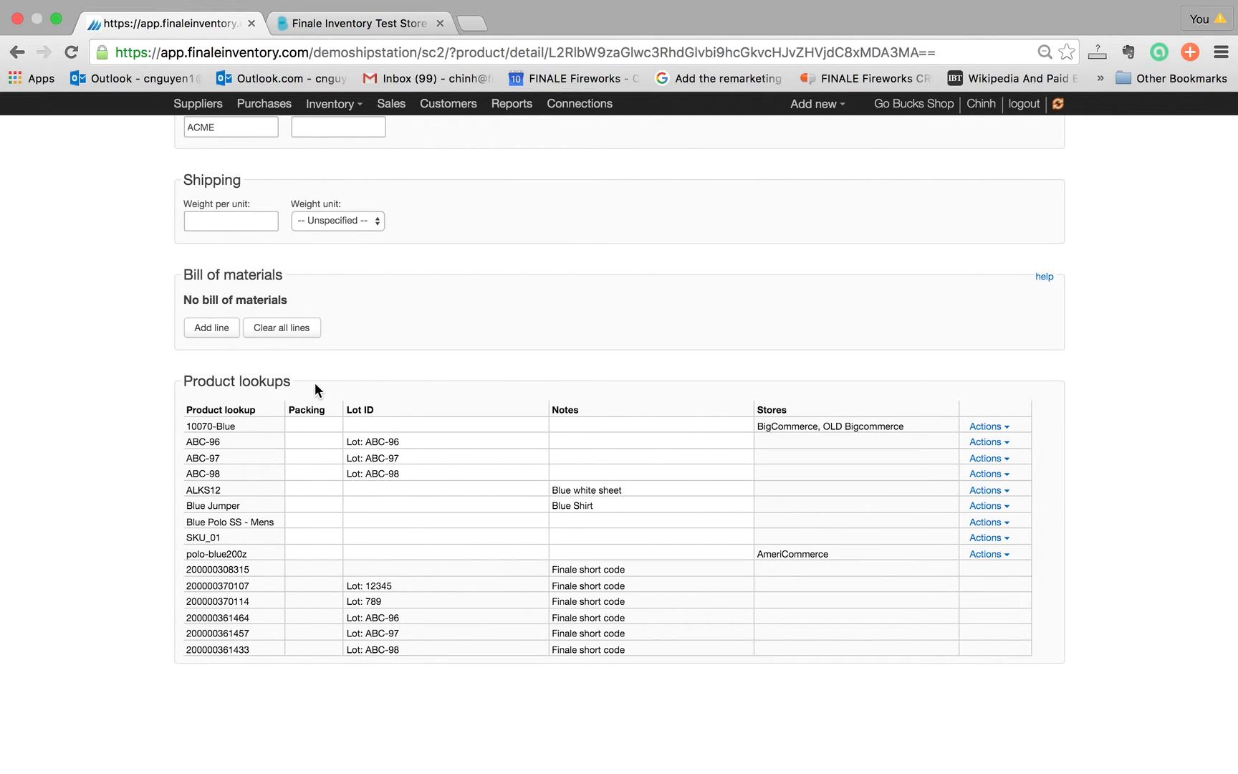
scroll(428, 367, "up", 15)
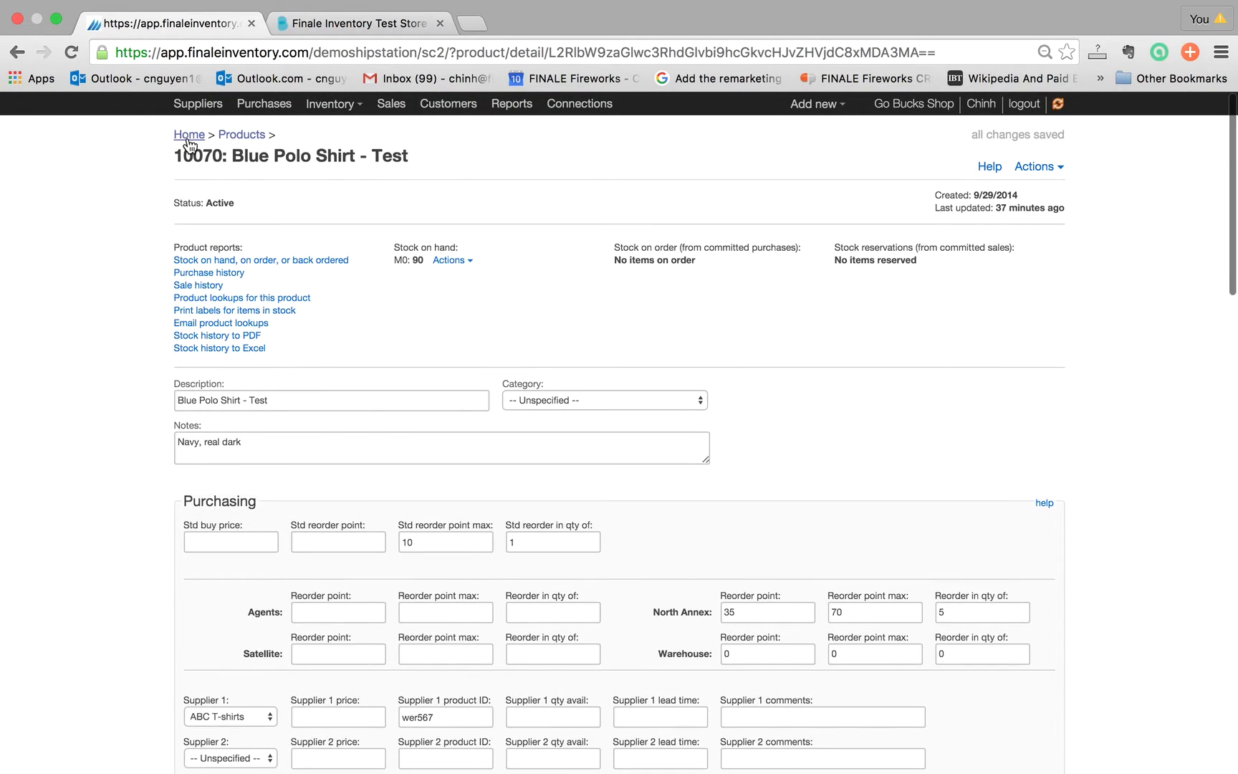
- Run the Stock each store and product lookup report filtered to the BigCommerce store
left_click(188, 136)
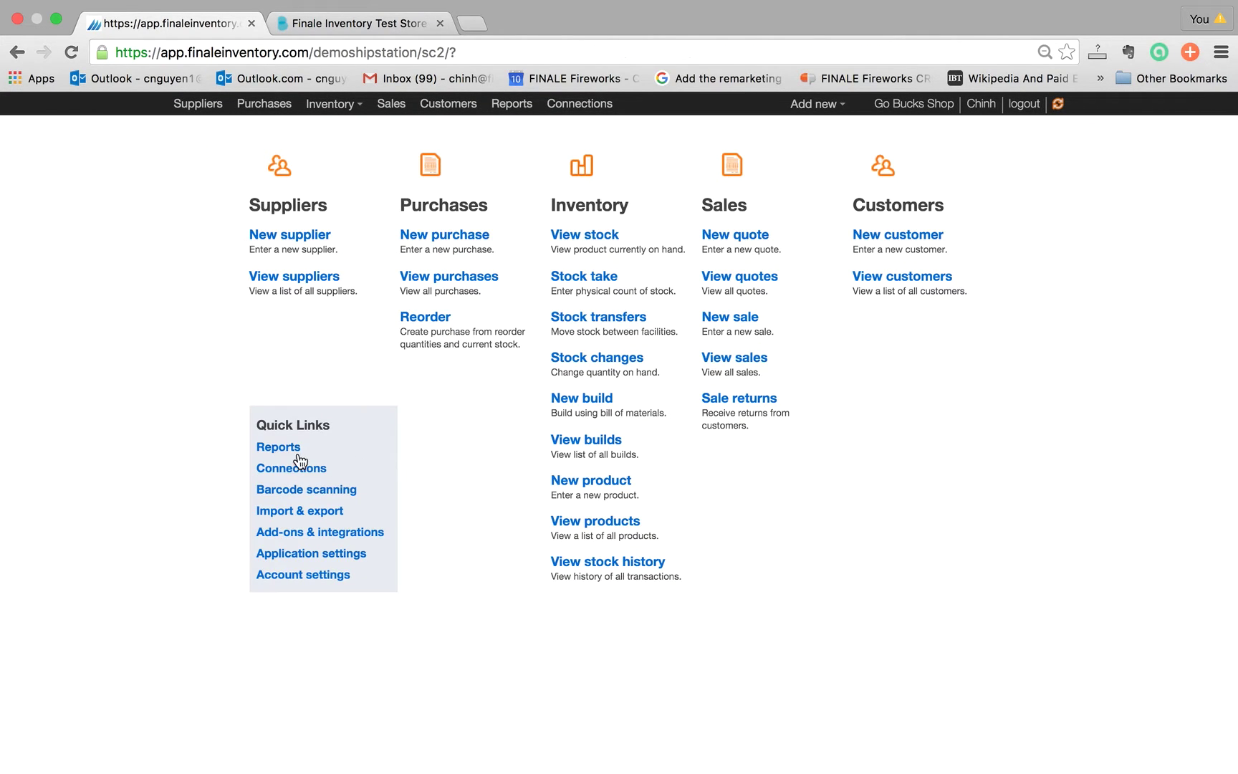
left_click(297, 453)
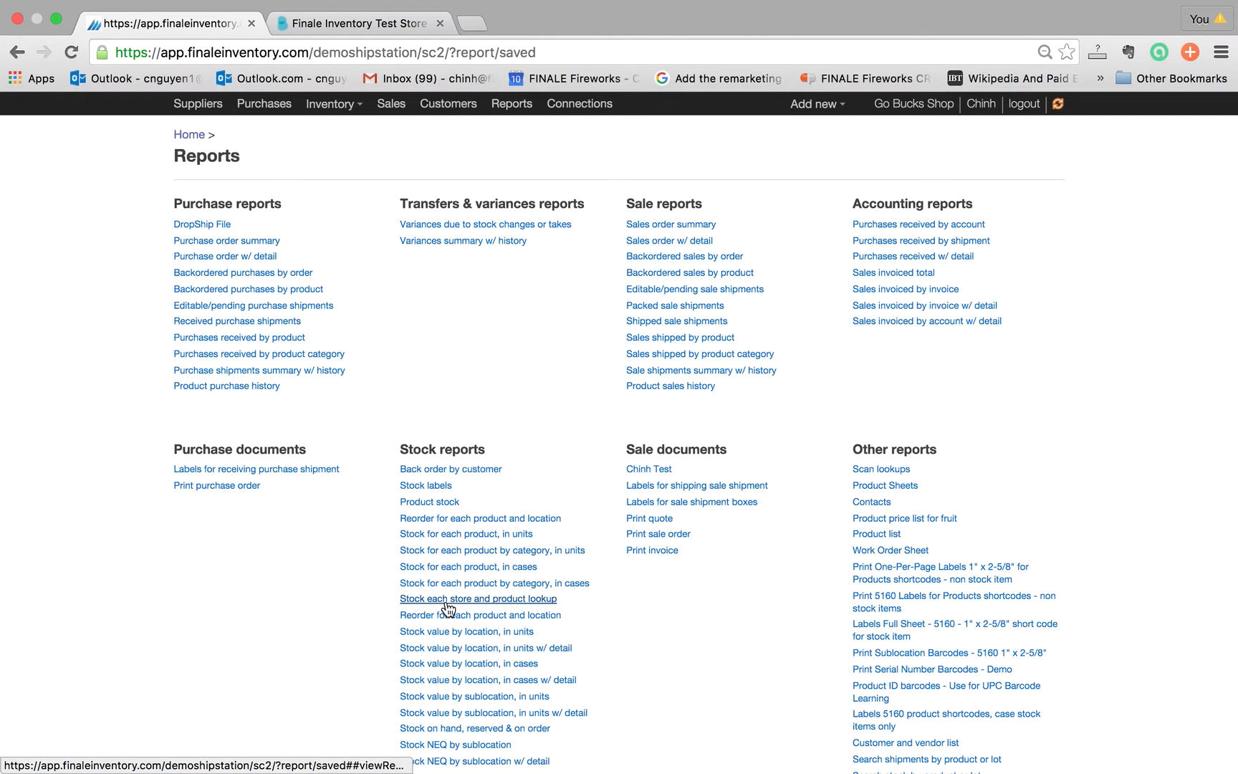
left_click(517, 602)
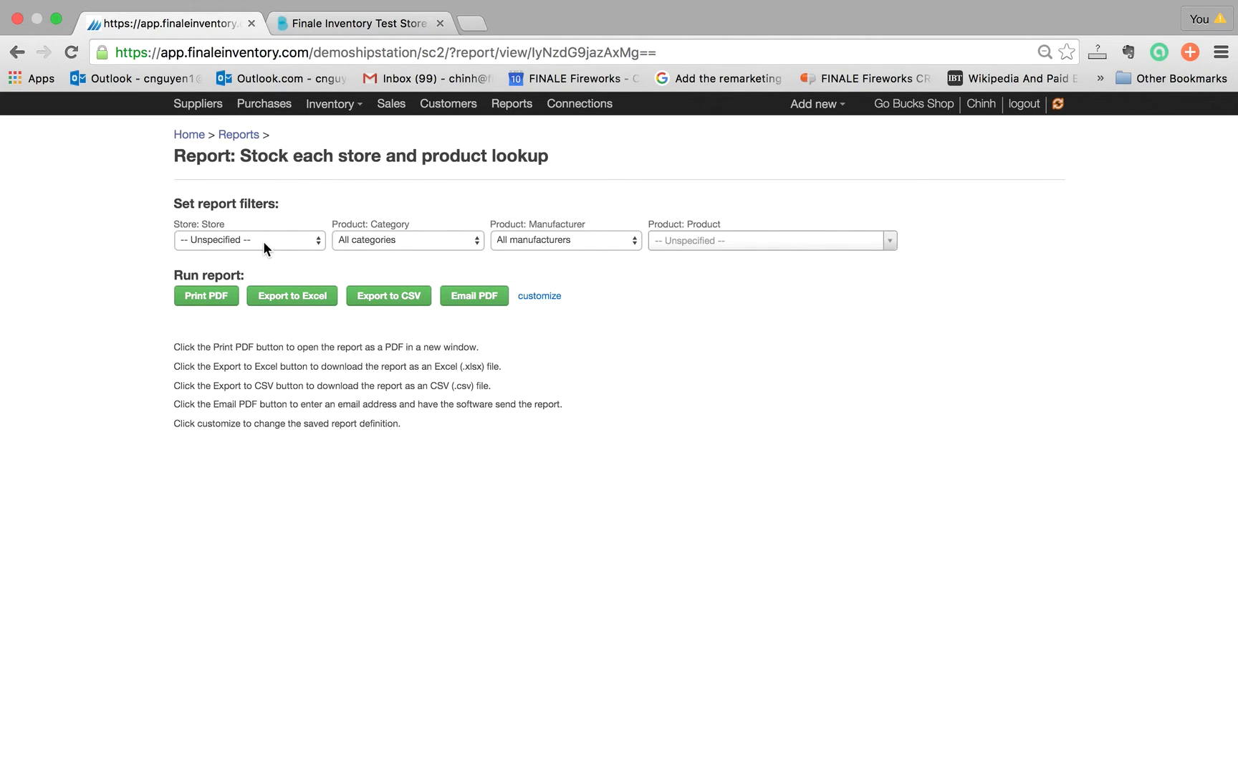
left_click(230, 237)
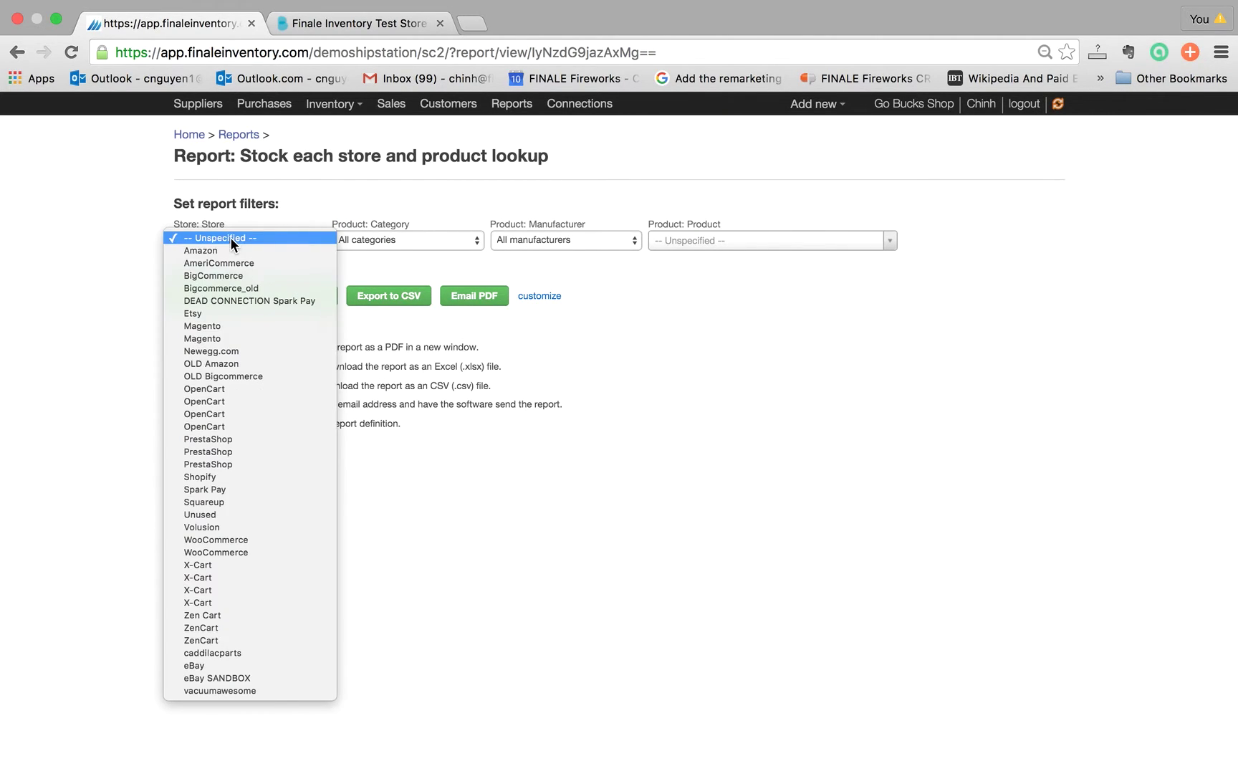
left_click(233, 275)
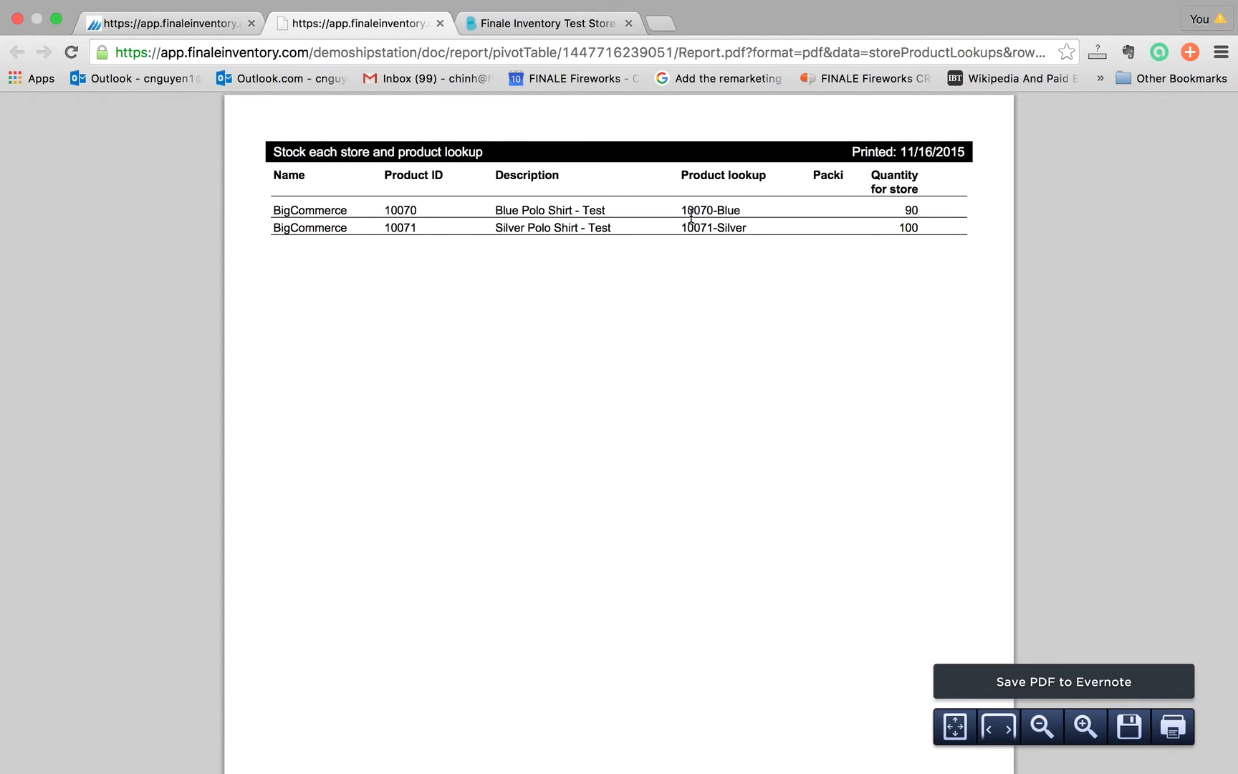
- Highlight 10070-Blue at 90 and 10071-Silver at 100 in the report
left_click_drag(681, 211, 746, 210)
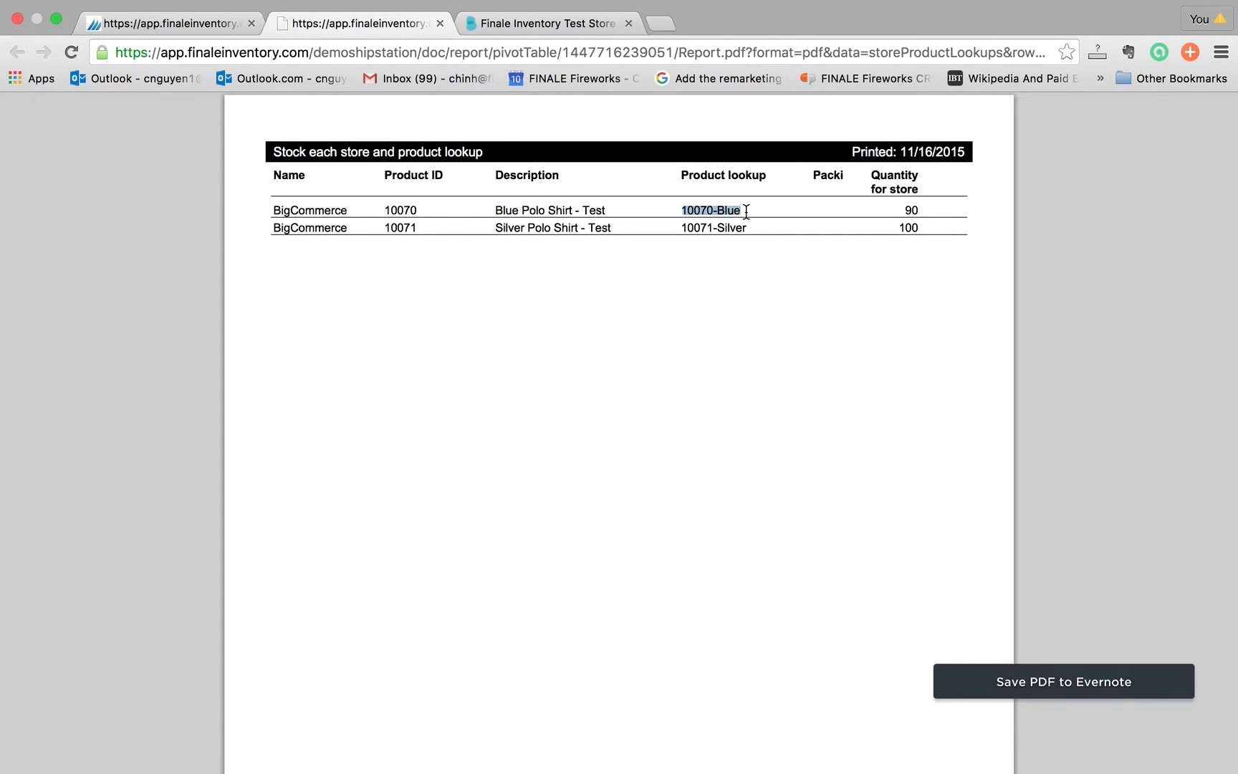
left_click(901, 208)
left_click_drag(895, 226, 934, 226)
- From Connections, open the disabled Push stock levels to Bigcommerce task's configuration
left_click(154, 41)
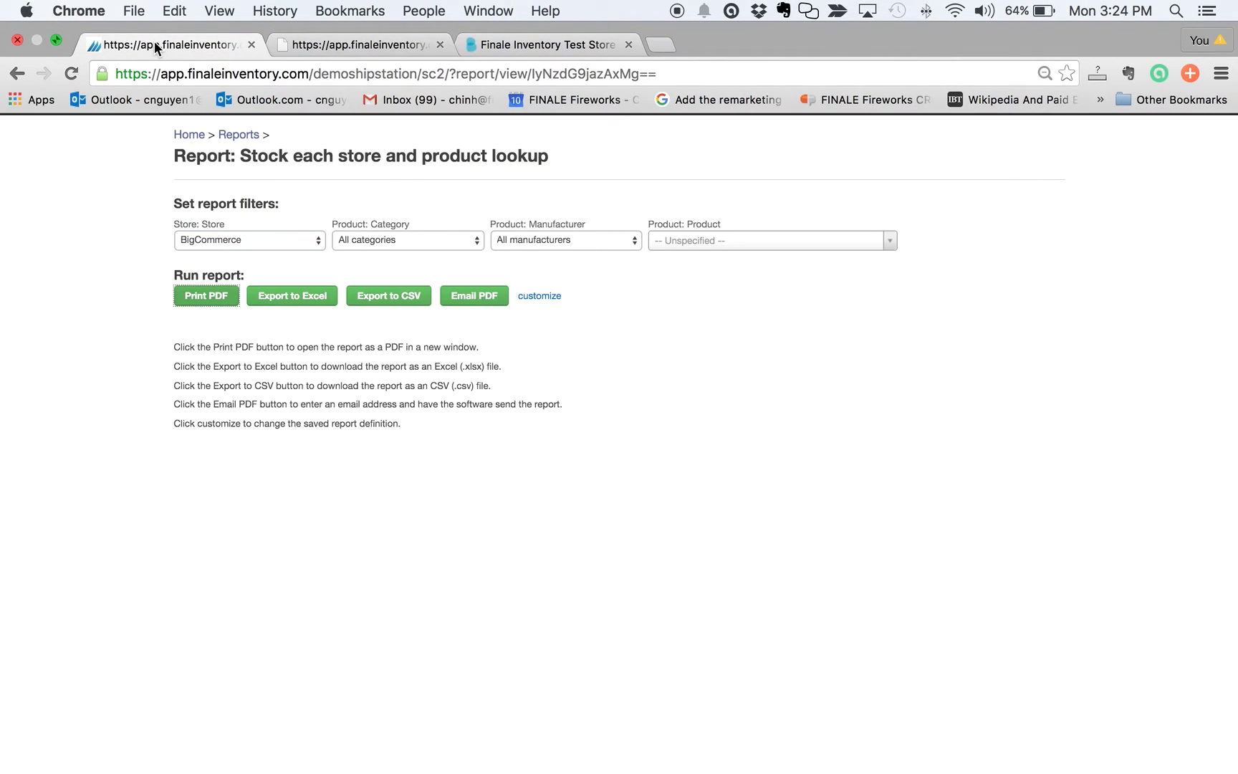
left_click(190, 139)
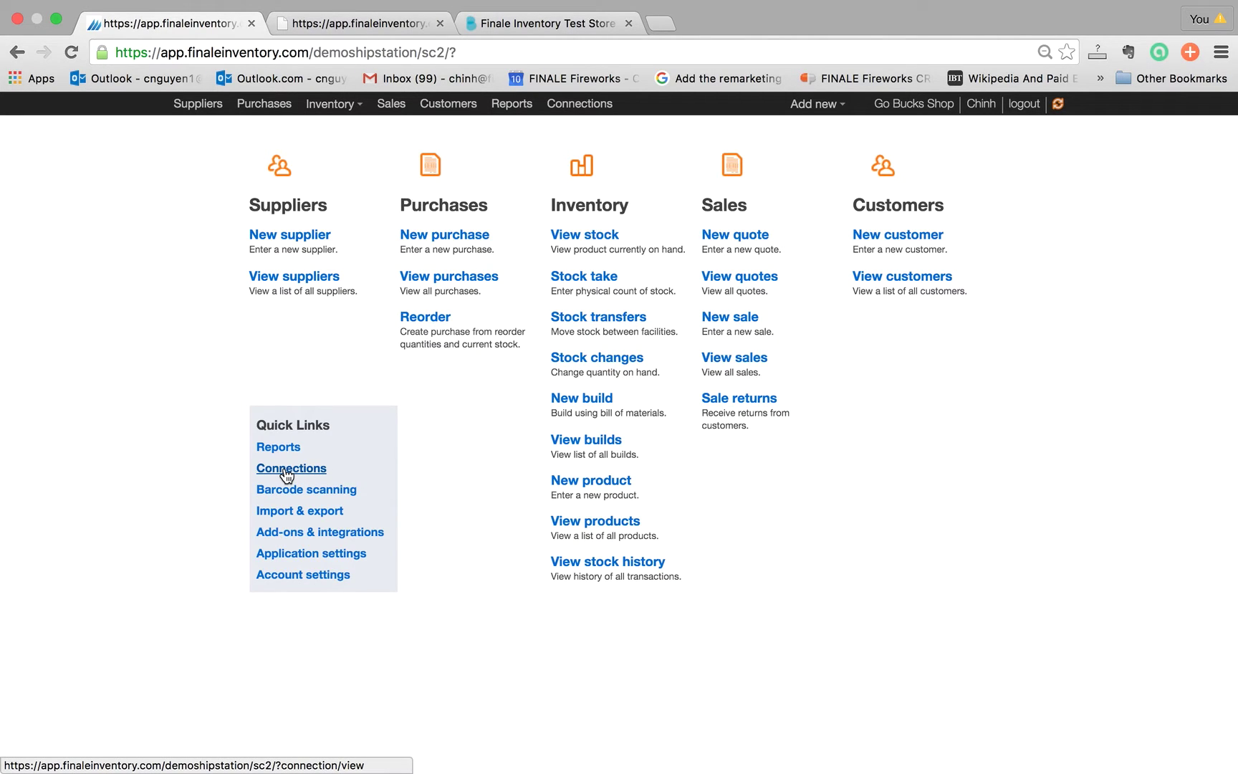
left_click(286, 469)
scroll(377, 465, "down", 7)
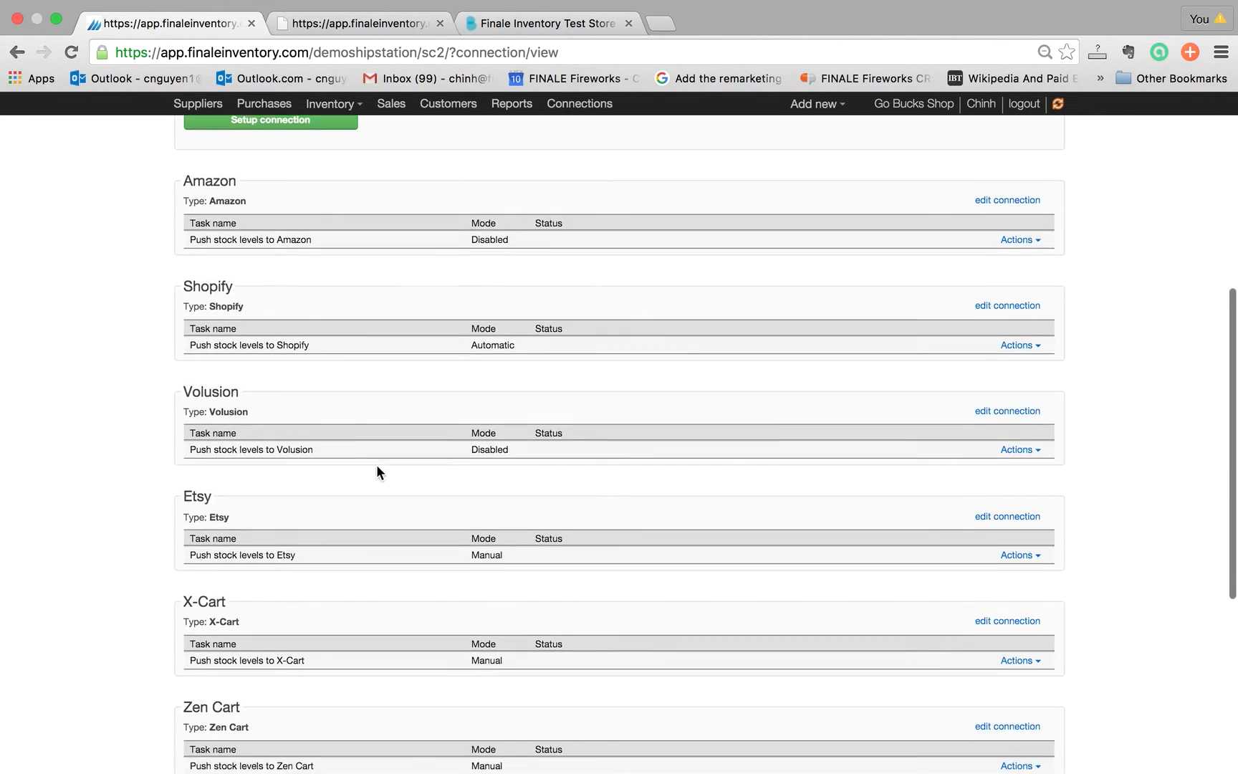
scroll(376, 464, "up", 5)
scroll(329, 437, "down", 10)
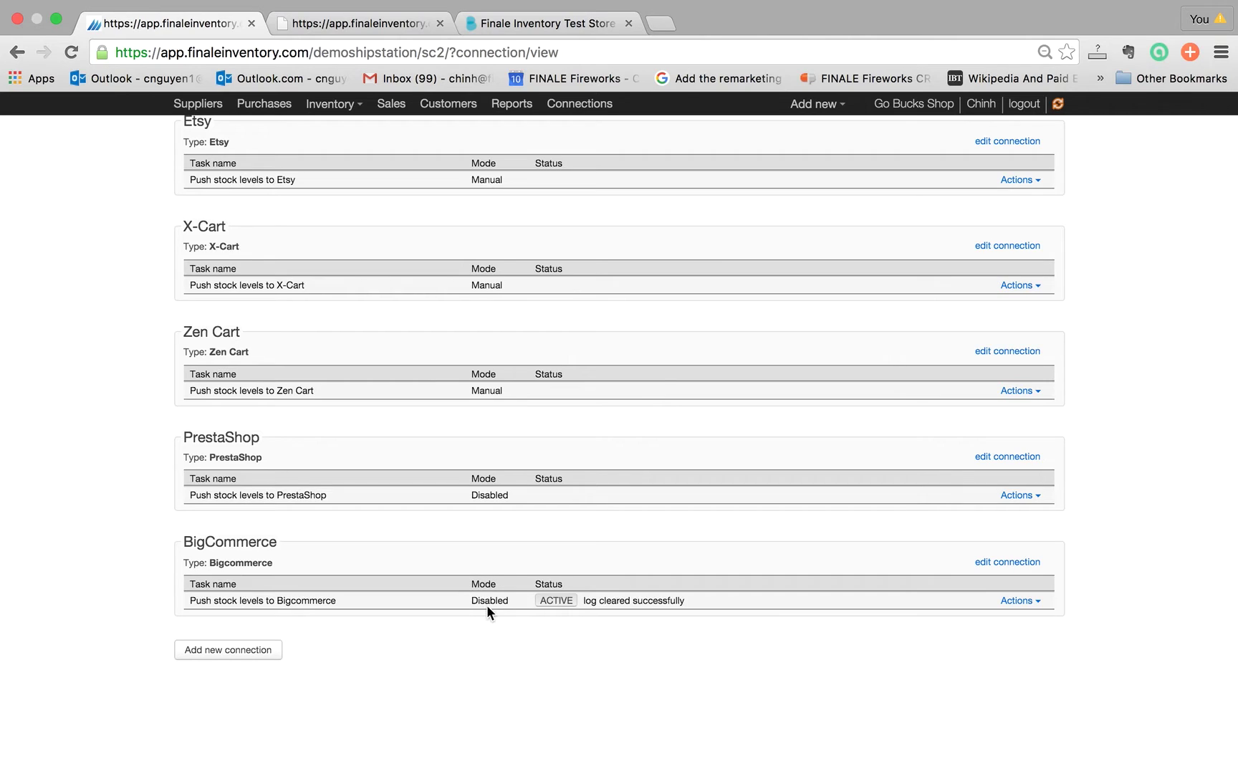
left_click(1017, 600)
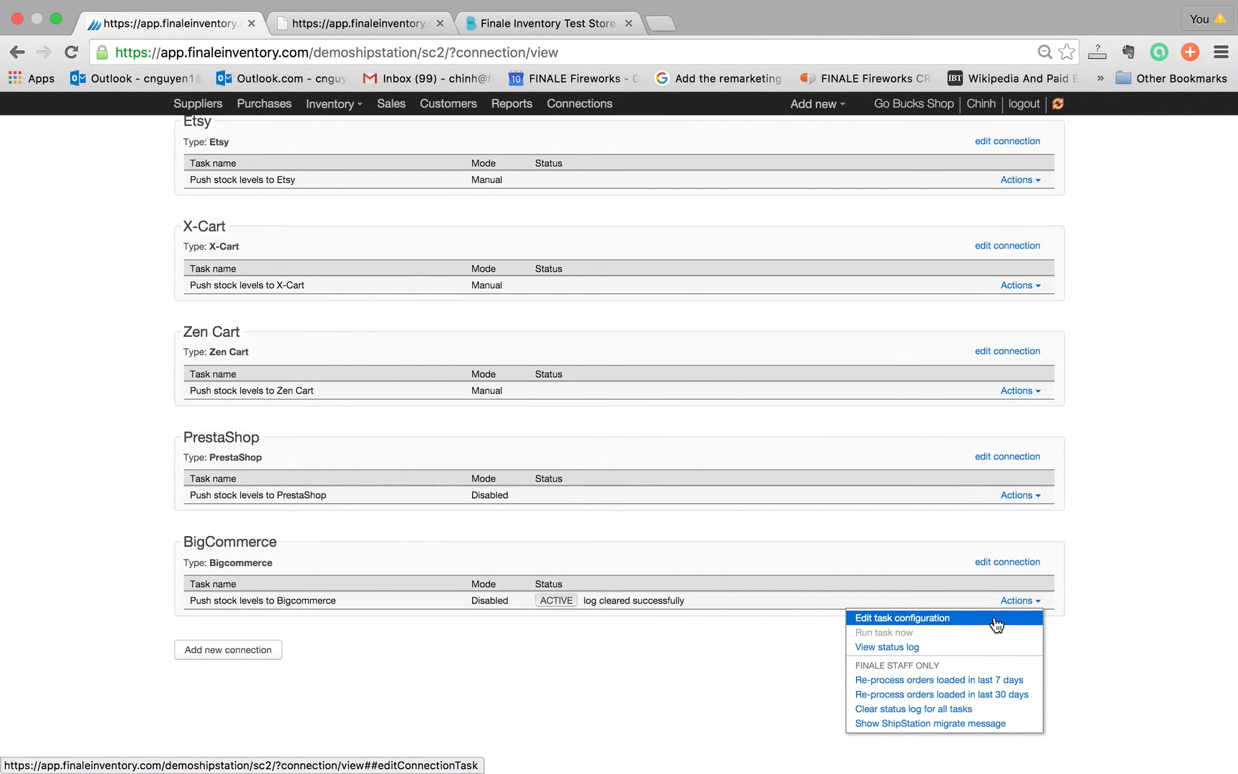
left_click(995, 621)
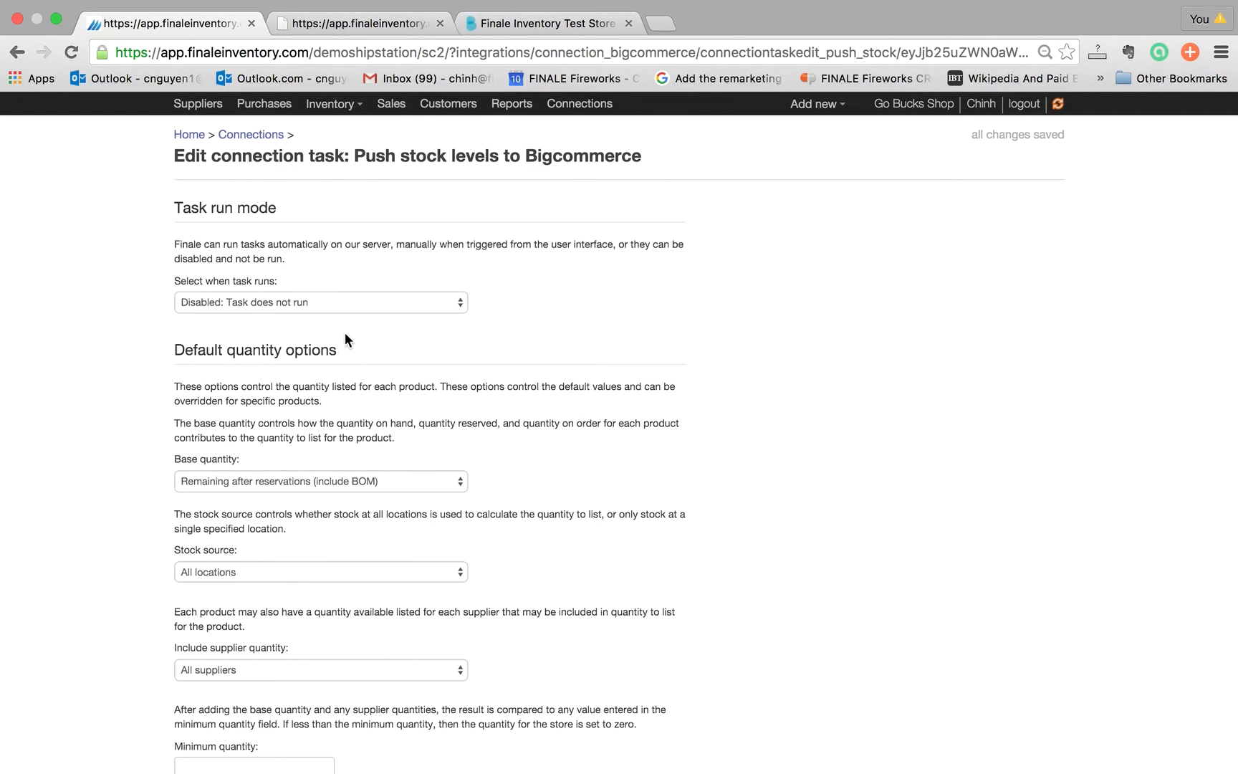
- Set the BigCommerce push task to run Manually and save
left_click(333, 301)
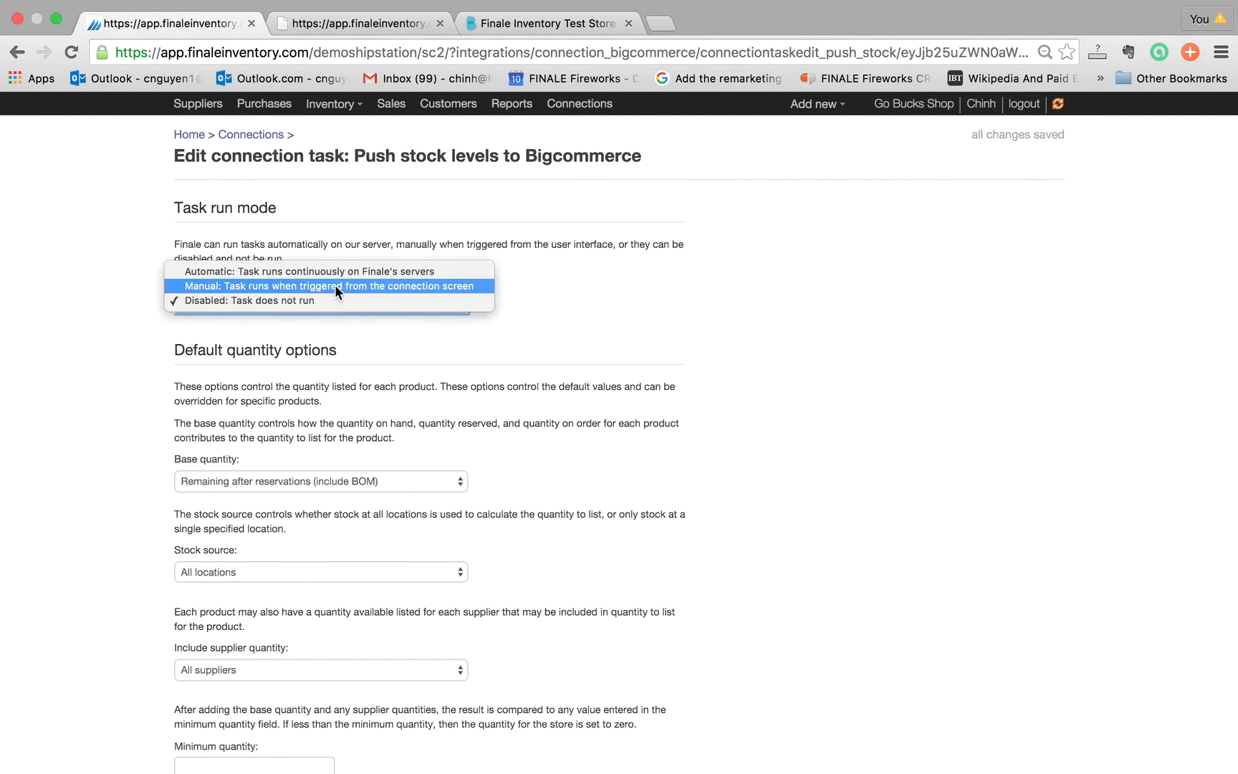
left_click(334, 285)
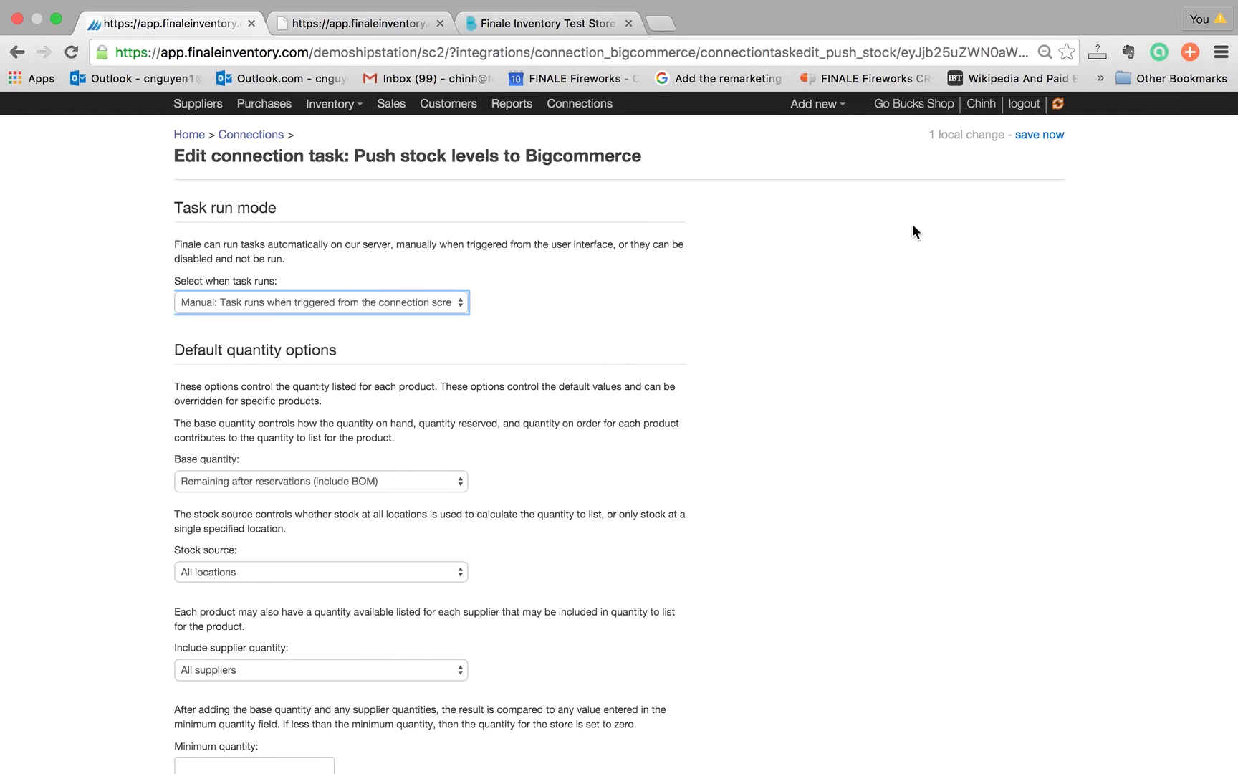
left_click(1035, 136)
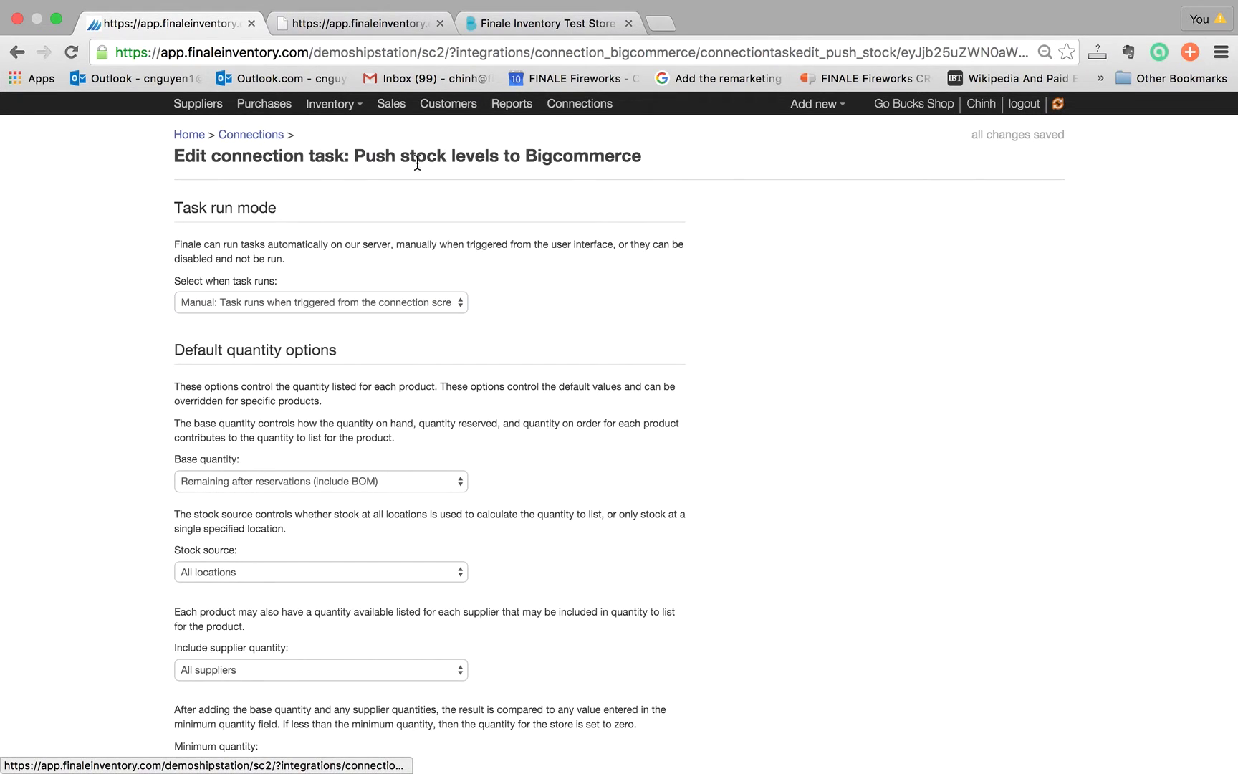
- Run the BigCommerce stock push task now, then view the store's Cotton Polo Short SKUs
left_click(248, 137)
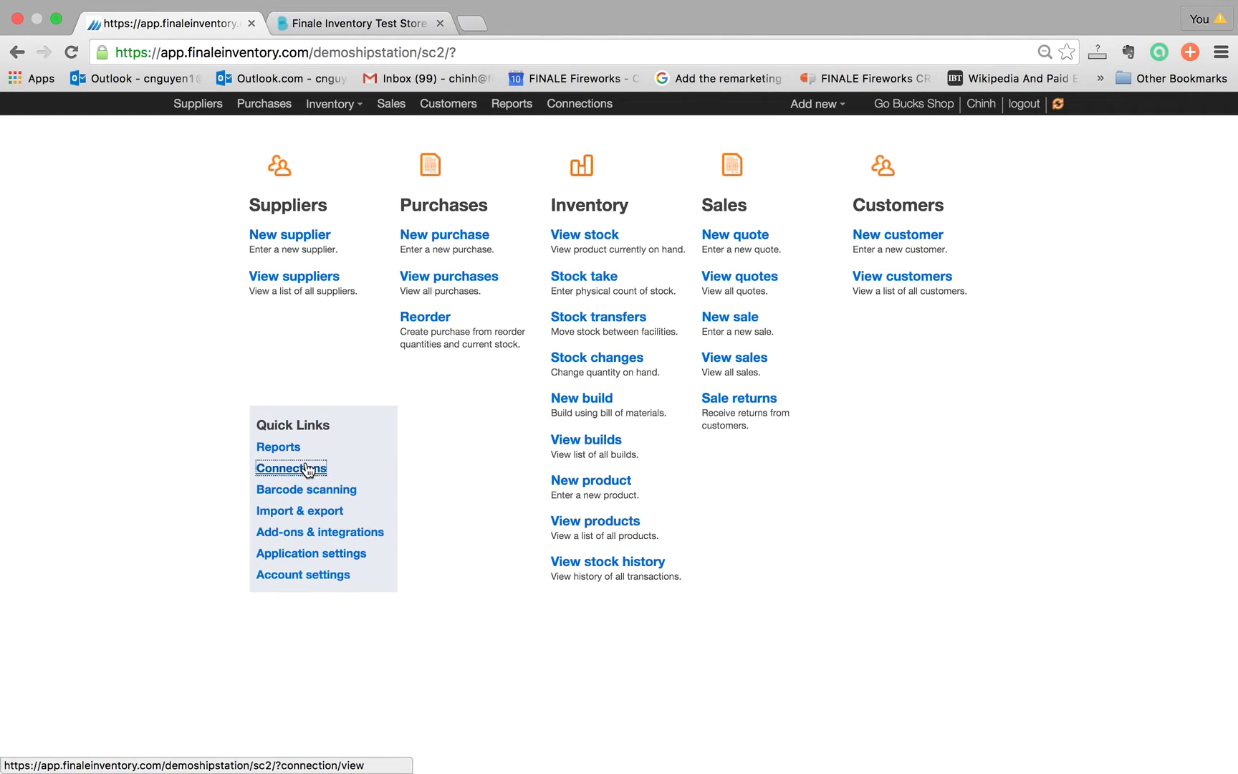
left_click(271, 393)
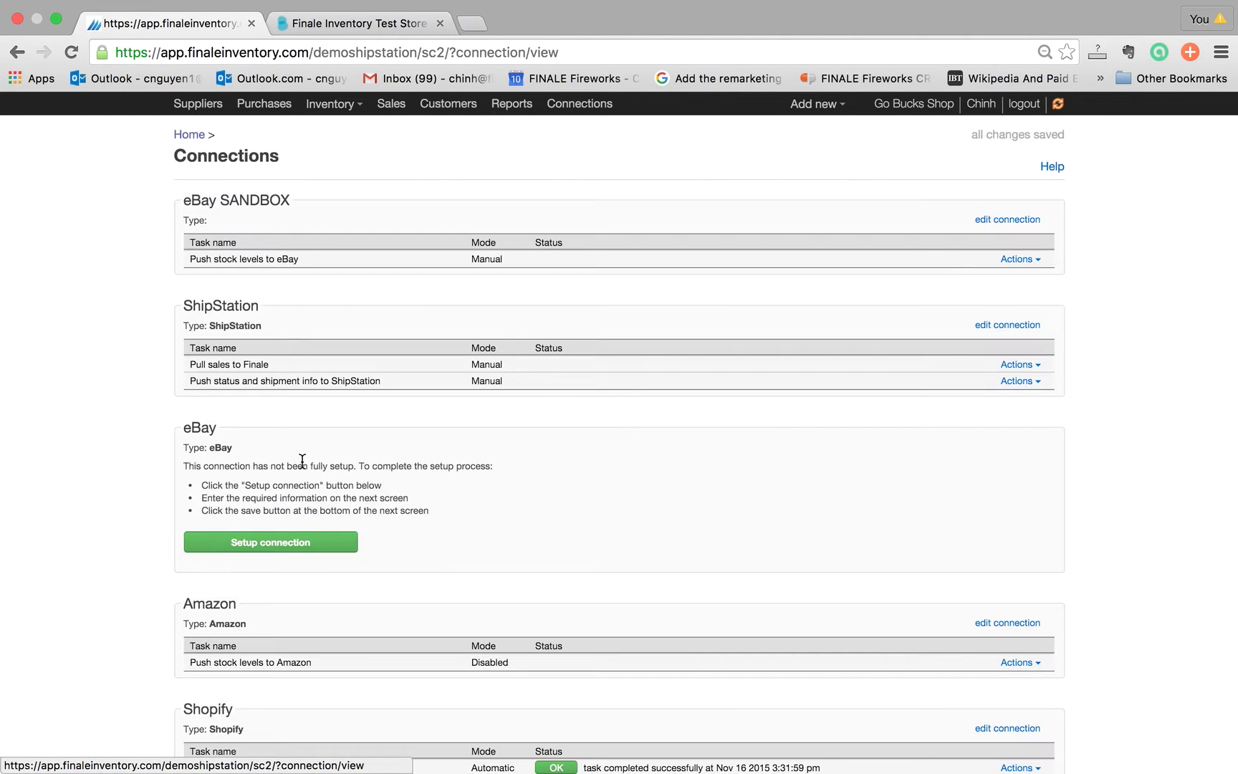
scroll(599, 461, "down", 15)
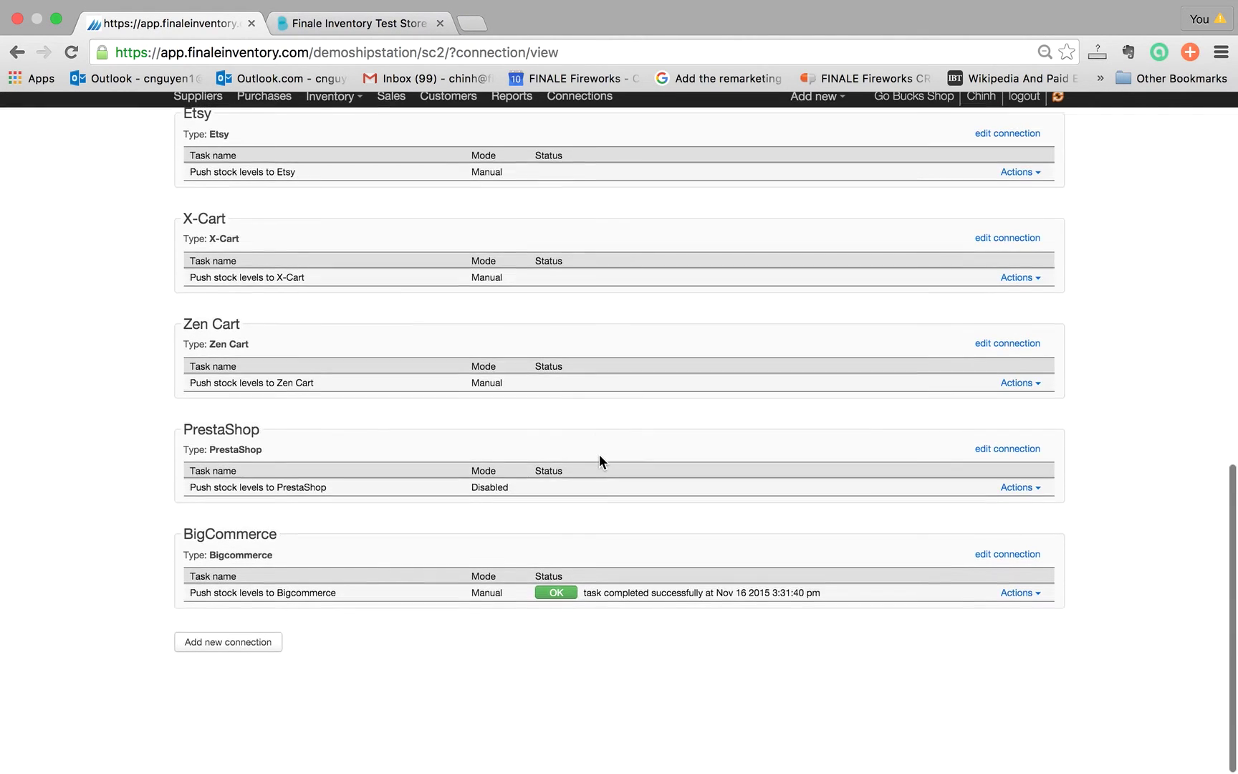
left_click(1020, 601)
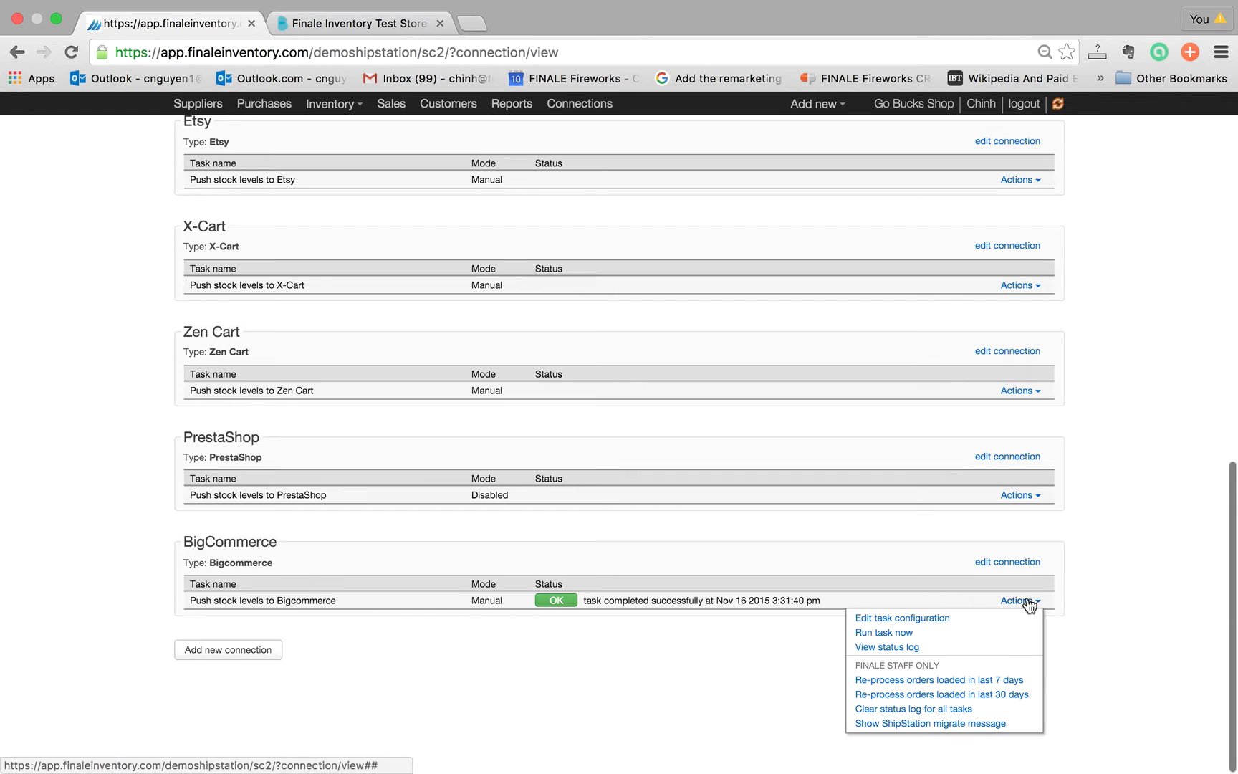
left_click(1024, 601)
left_click(1016, 603)
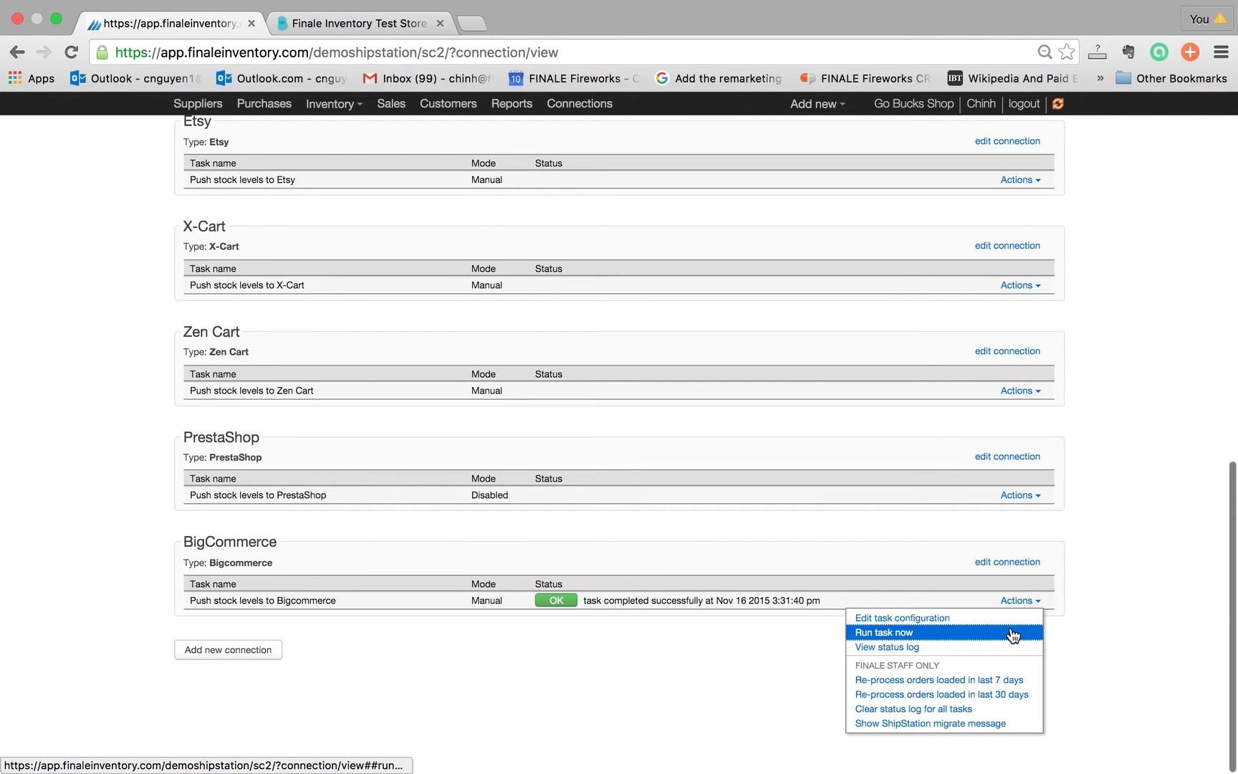
left_click(1003, 629)
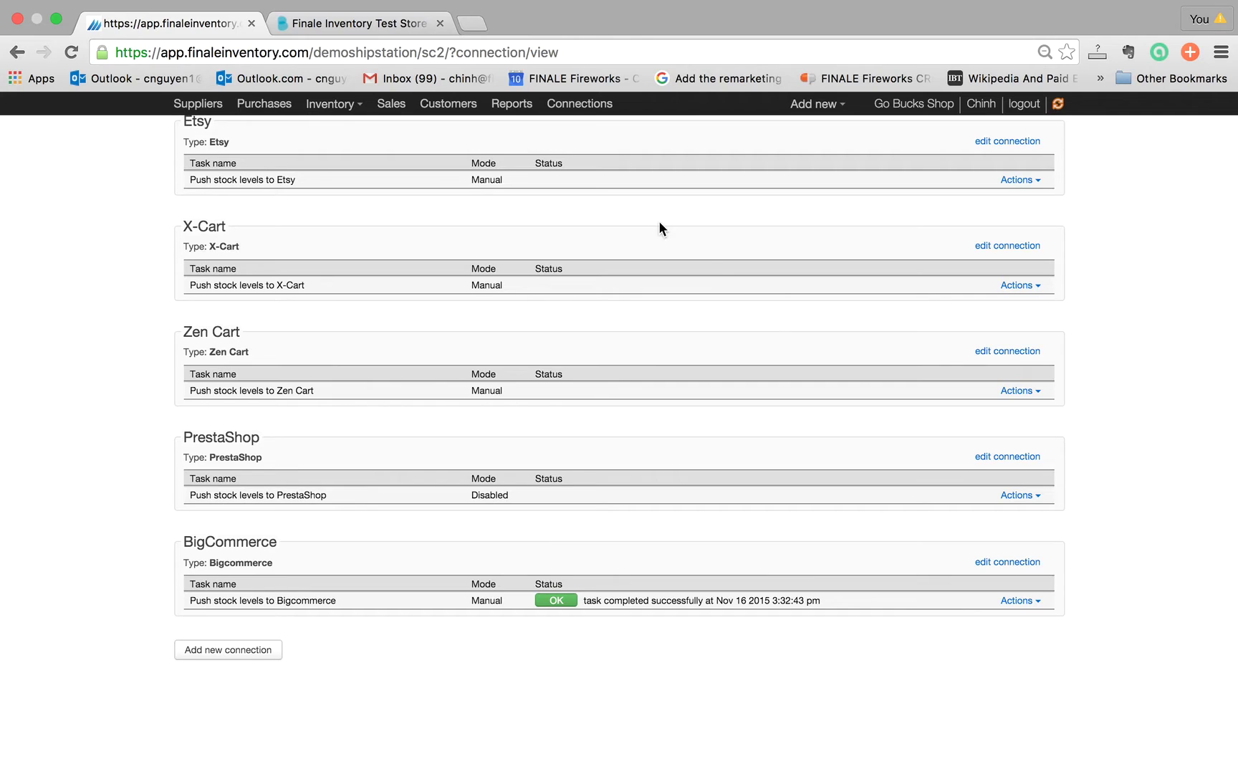
left_click(328, 23)
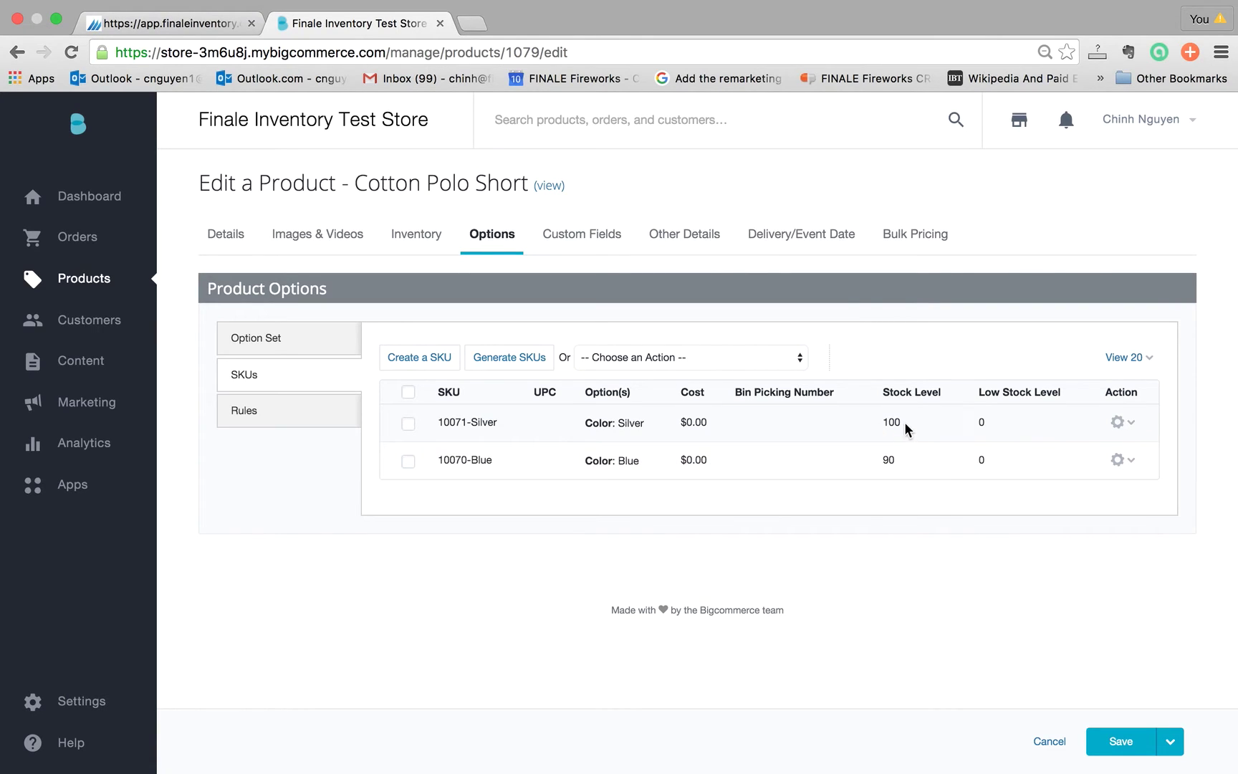
- Highlight stock levels of 100 for 10071-Silver and 90 for 10070-Blue
left_click_drag(870, 429, 904, 433)
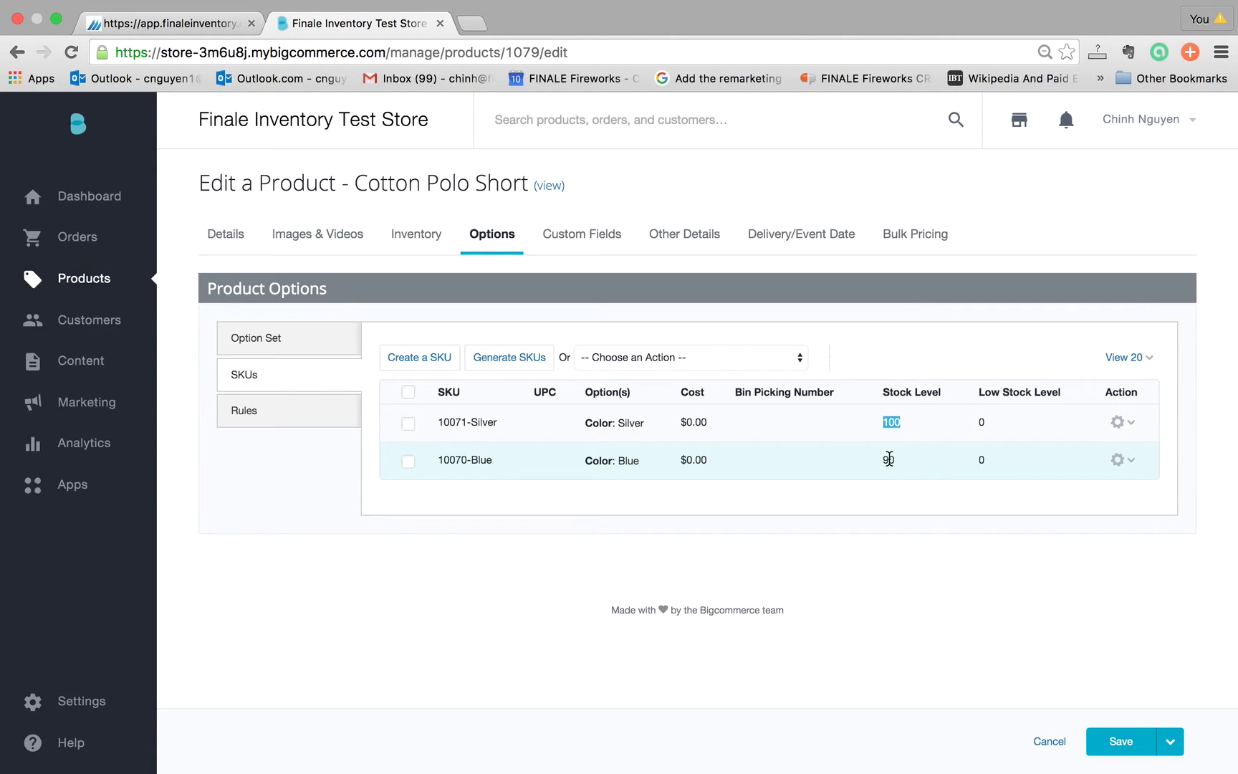
double_click(888, 459)
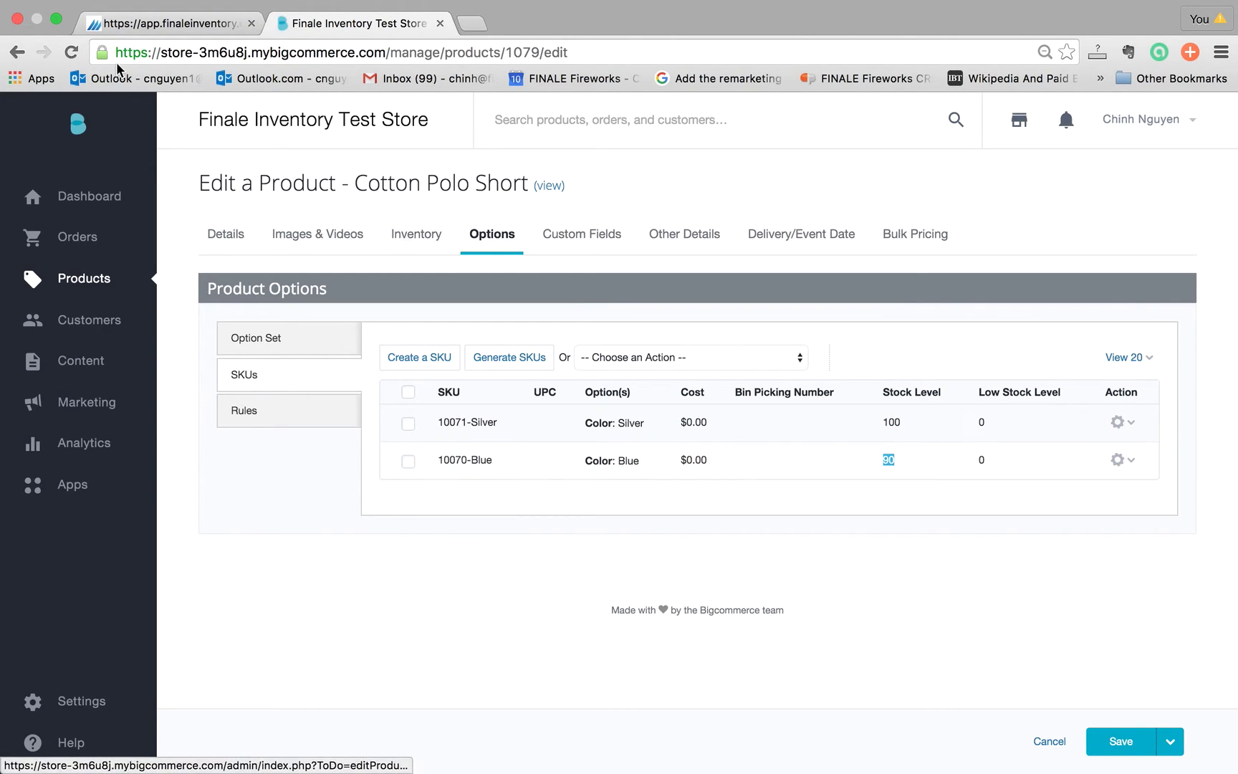
- Go back to Finale's connections page and open the BigCommerce push task for editing
left_click(153, 27)
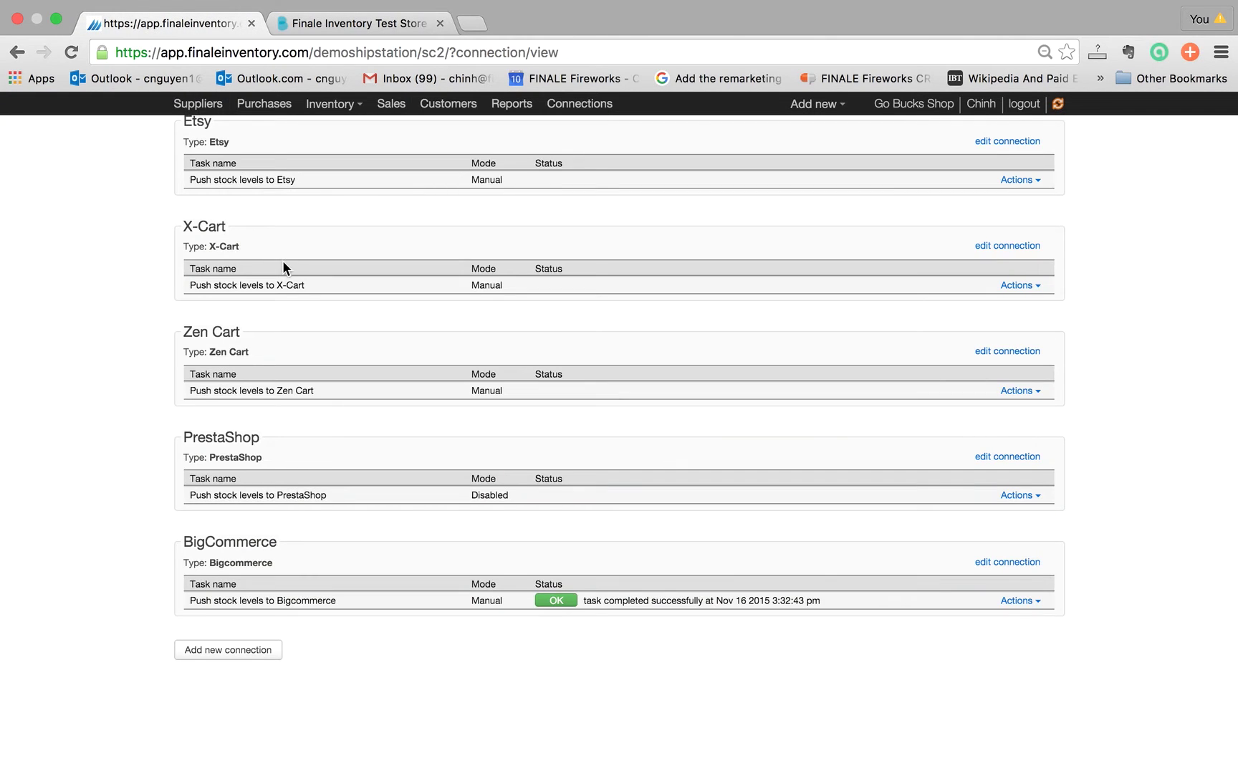
left_click(1036, 606)
left_click(724, 633)
left_click(1021, 601)
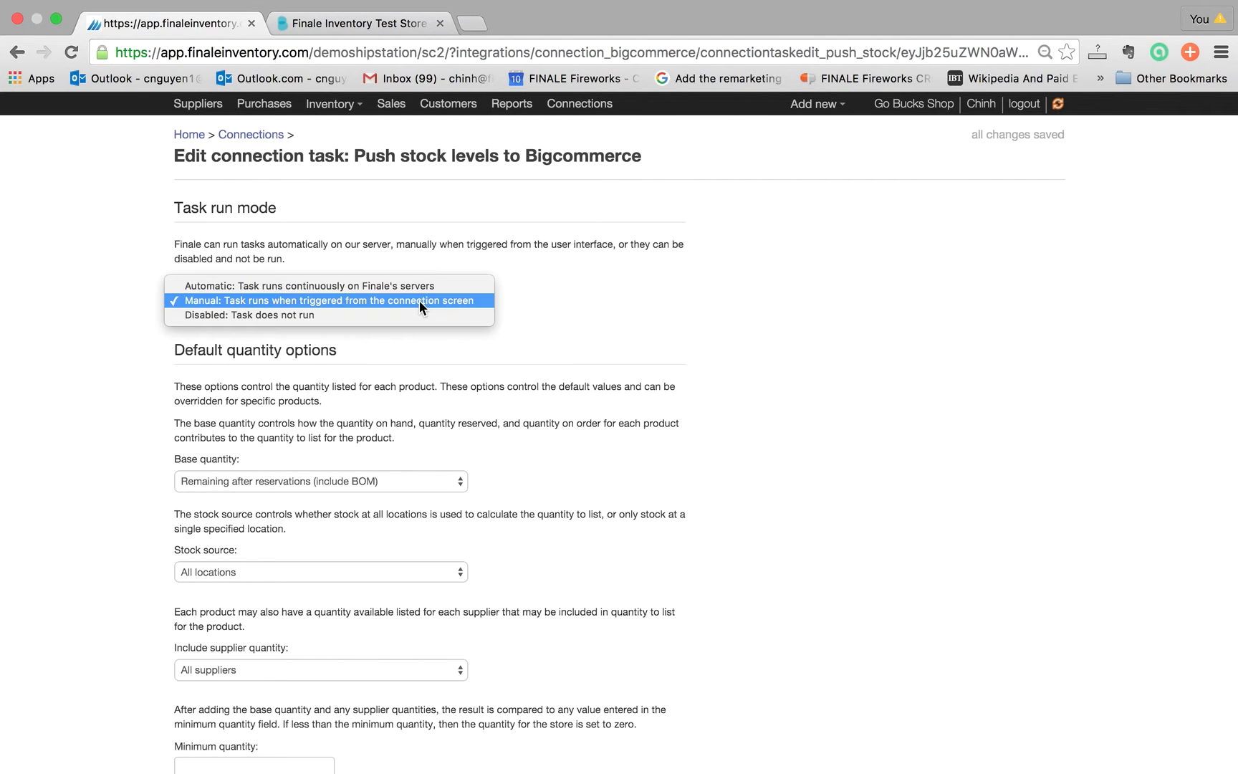
- Set the BigCommerce stock-push task to run automatically, save it, and return home
left_click(423, 285)
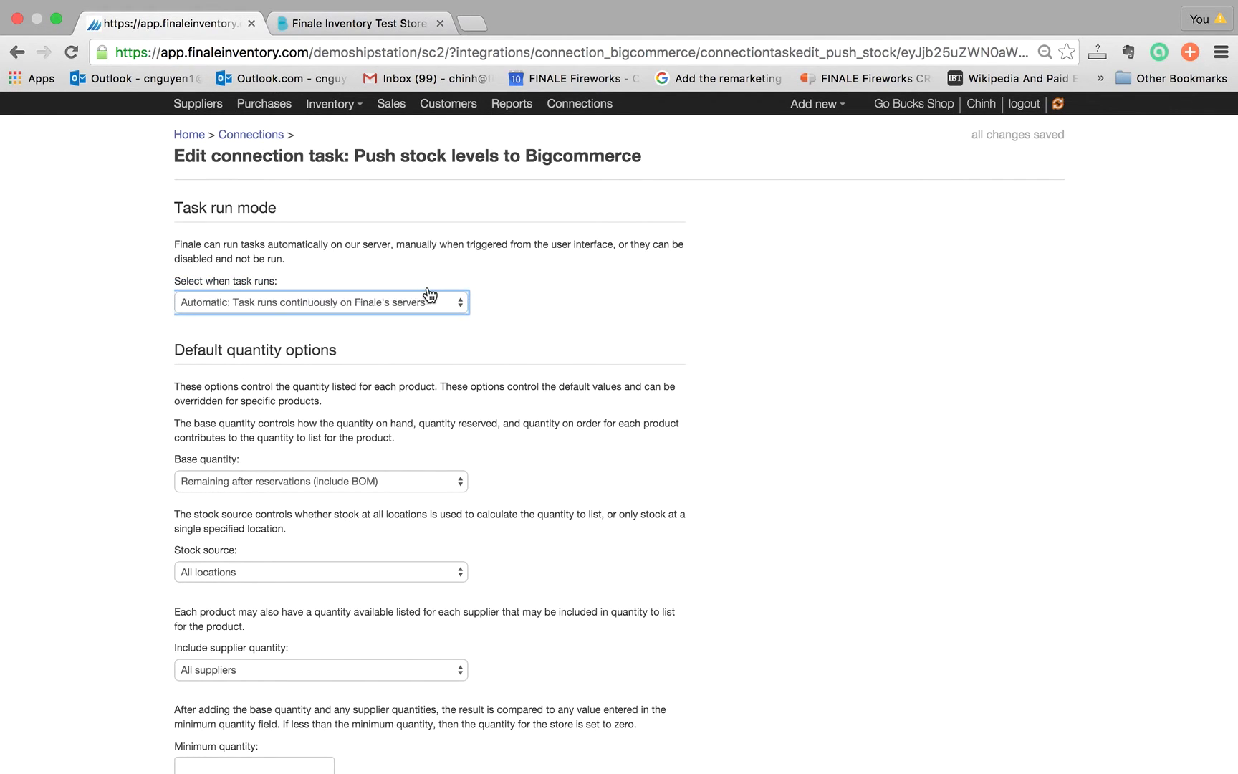
left_click(1032, 137)
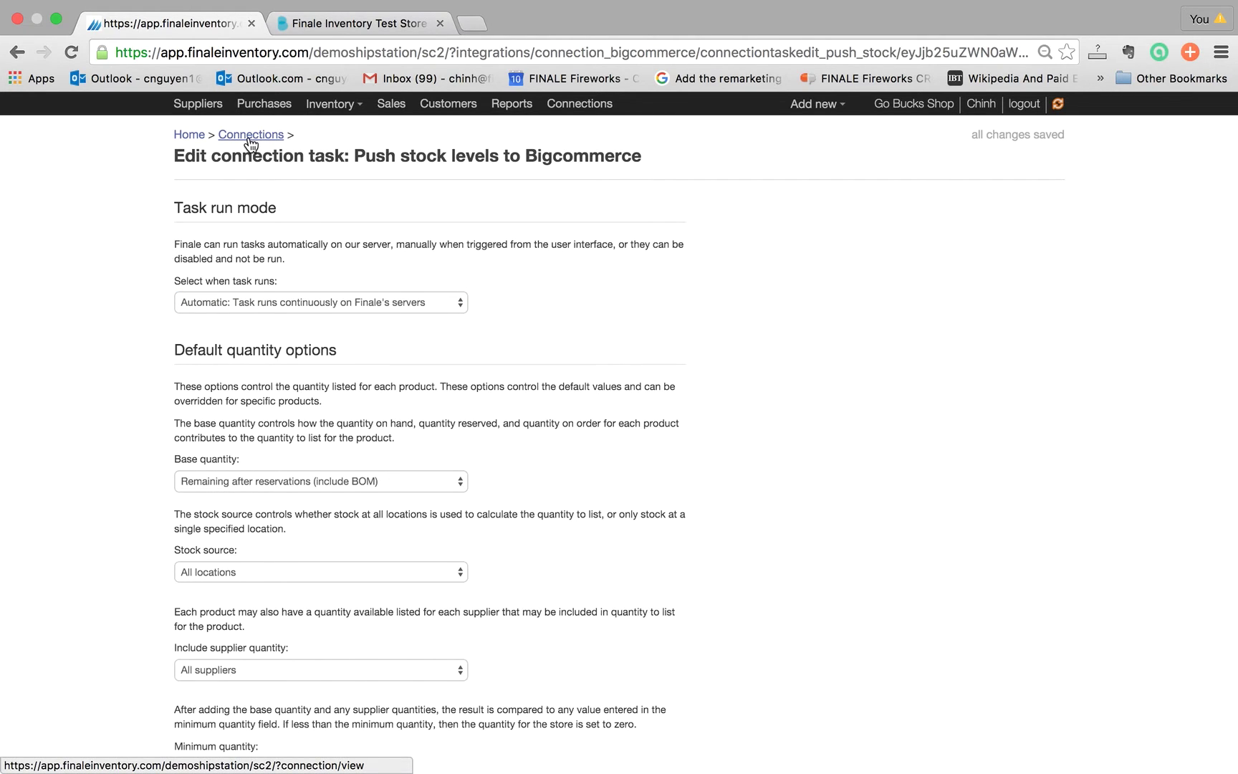
left_click(189, 135)
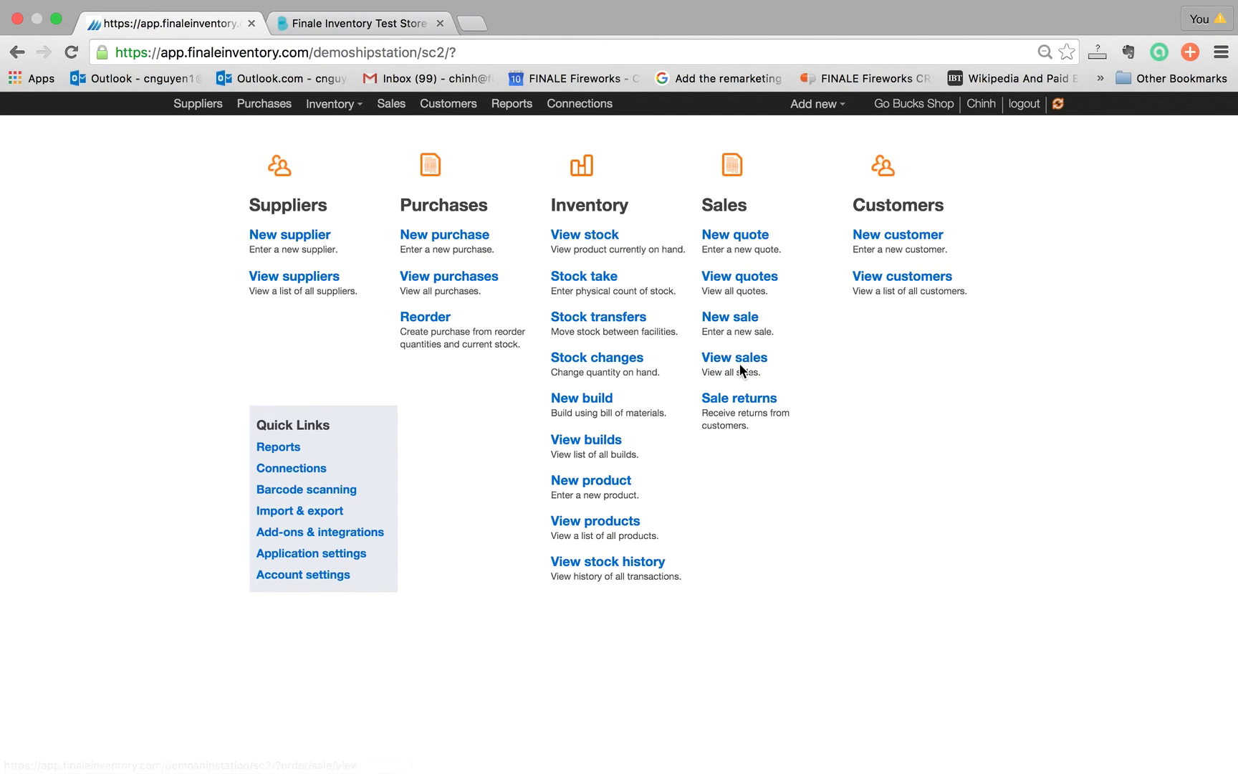
- Start a new sale with the system-generated order ID and choose its customer
left_click(730, 324)
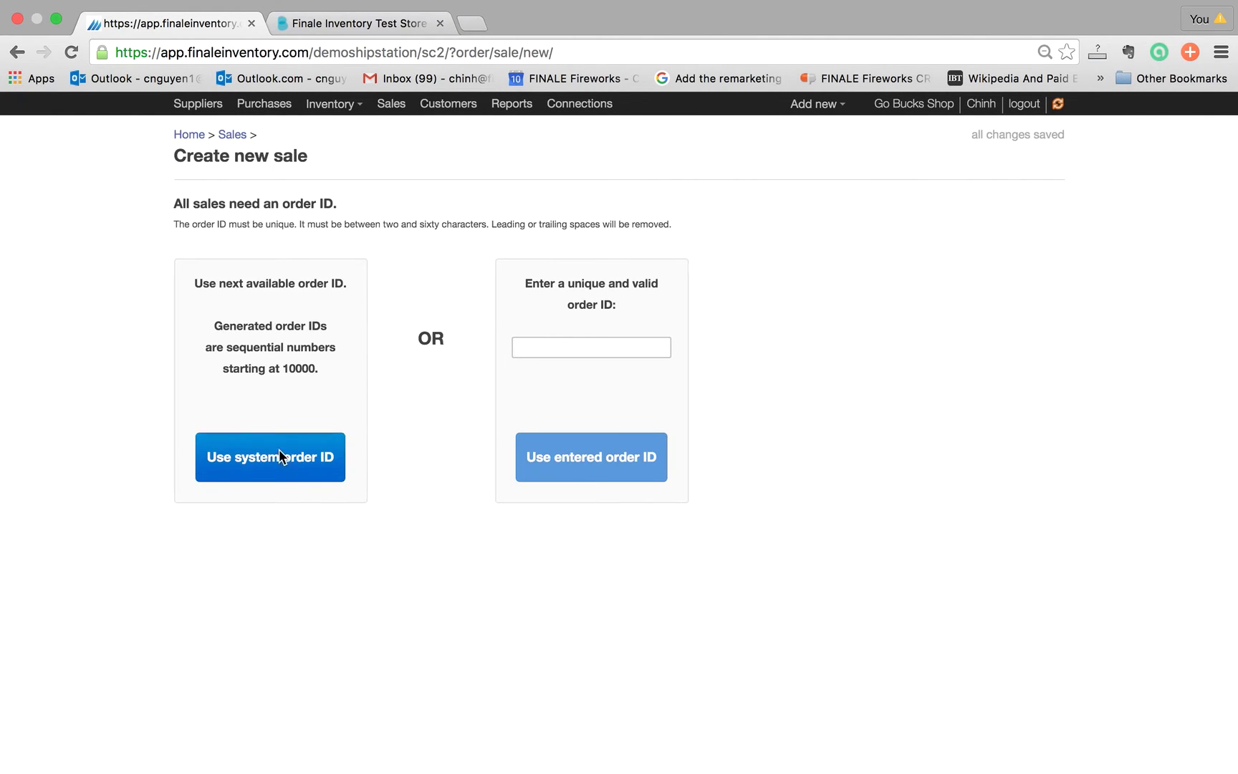
left_click(290, 455)
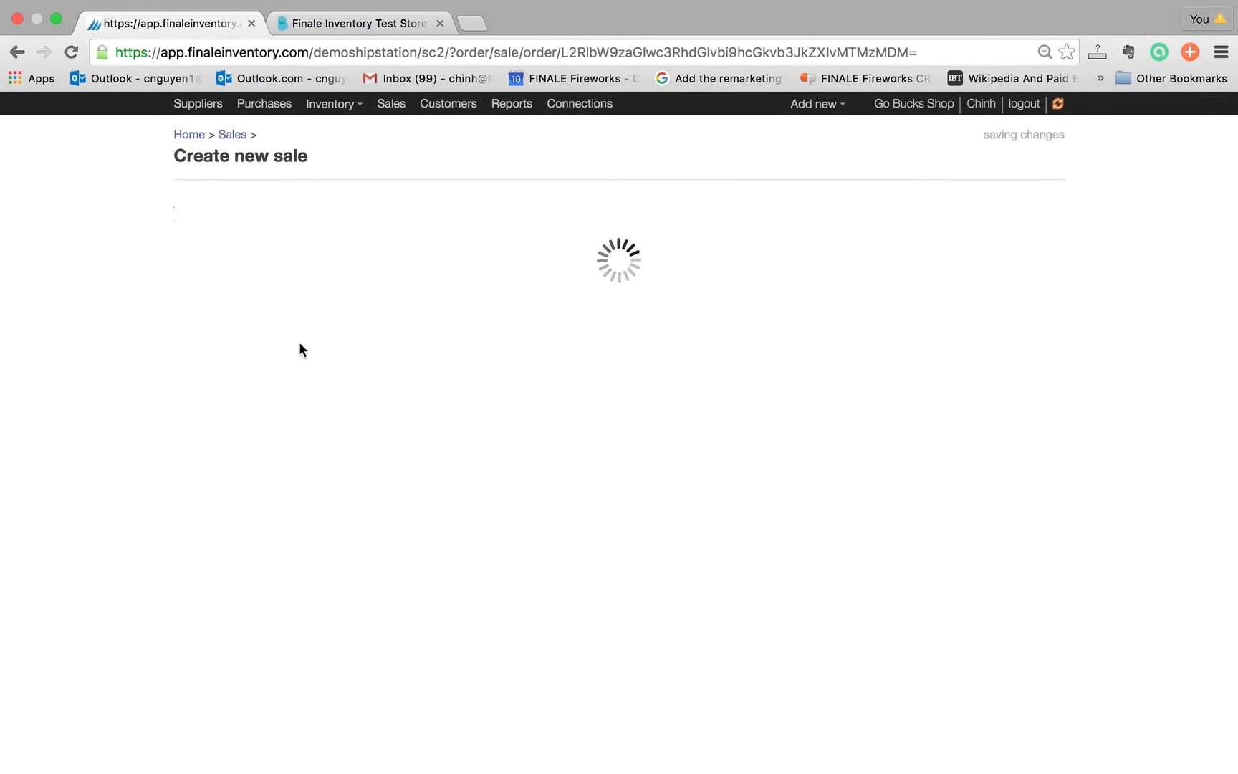
left_click(315, 290)
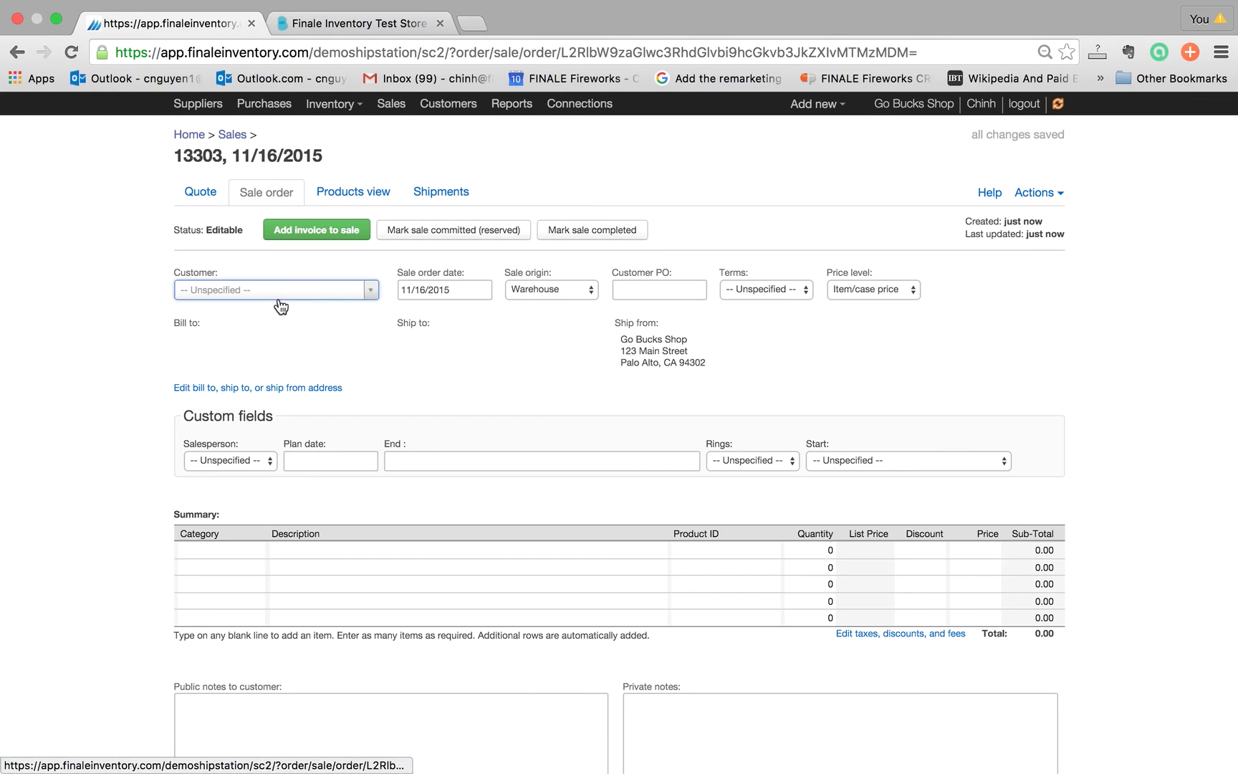
left_click(271, 351)
- Add Blue Polo Shirt - Test and Silver Polo Shirt - Test as order lines
left_click(328, 550)
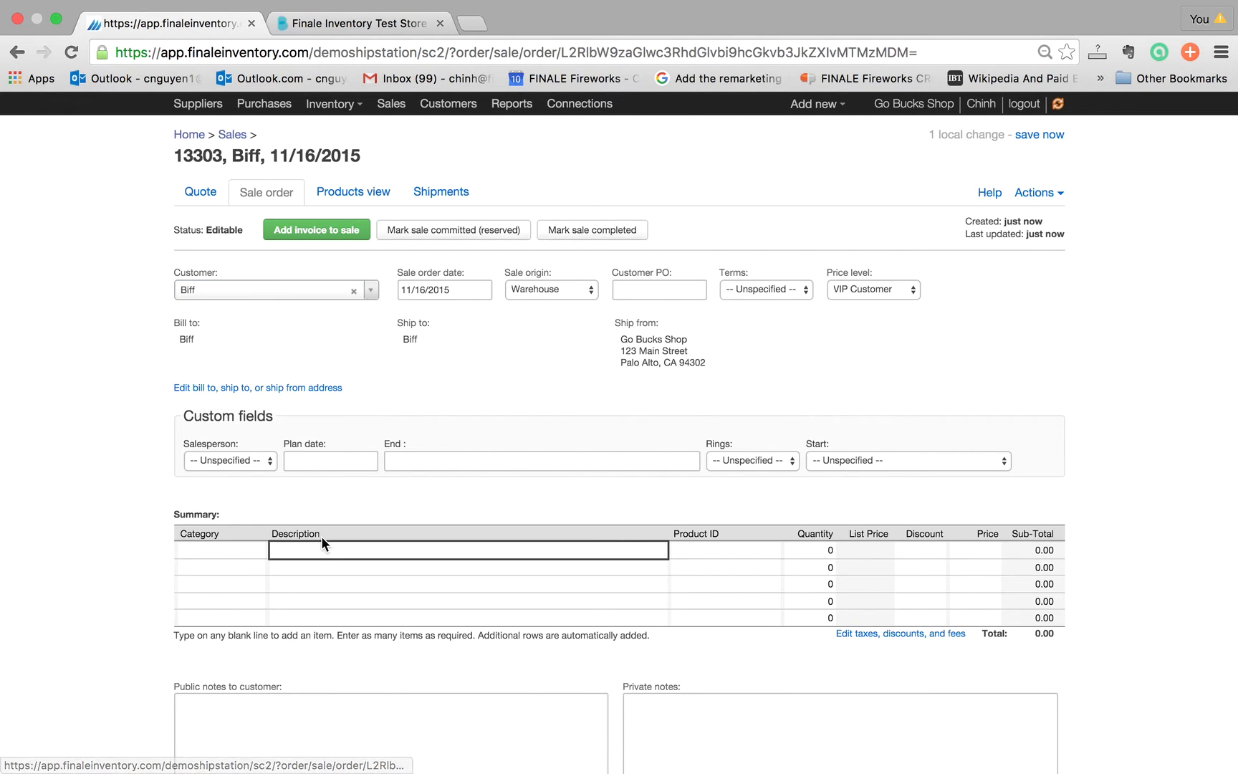
type("polo")
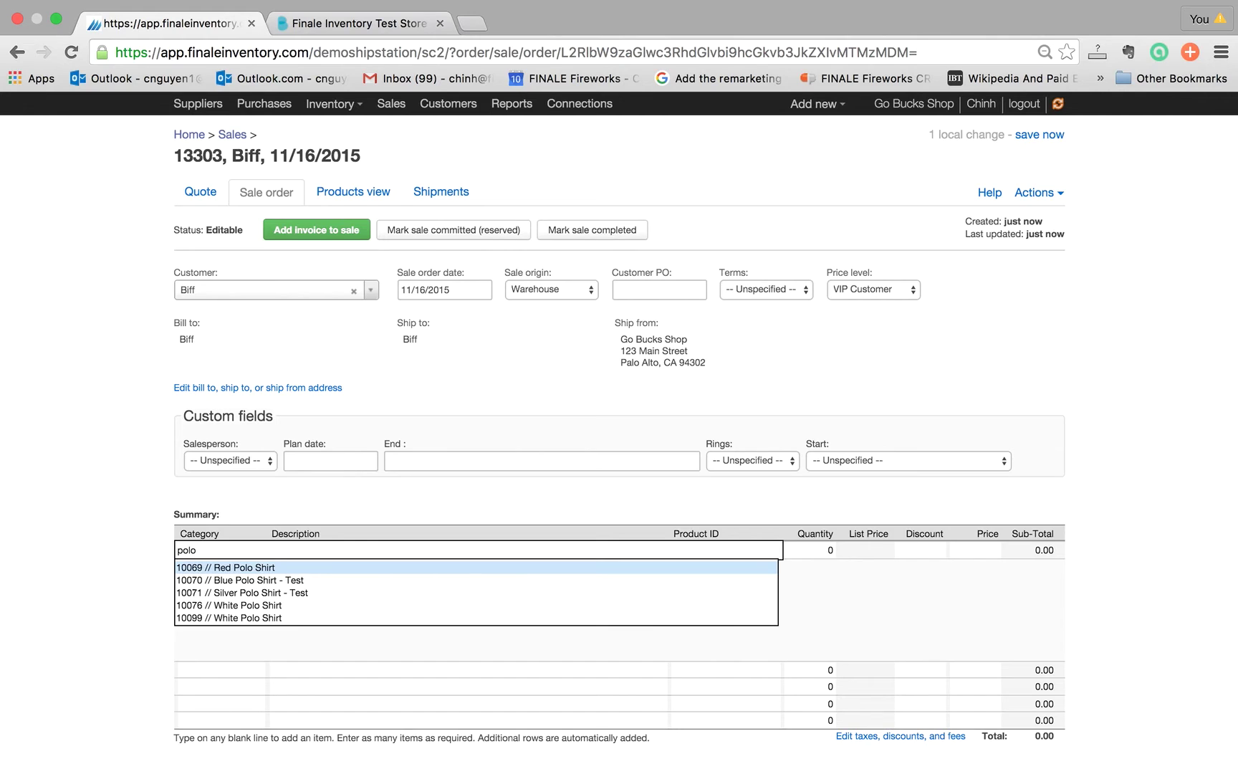
key("Down")
key("Return")
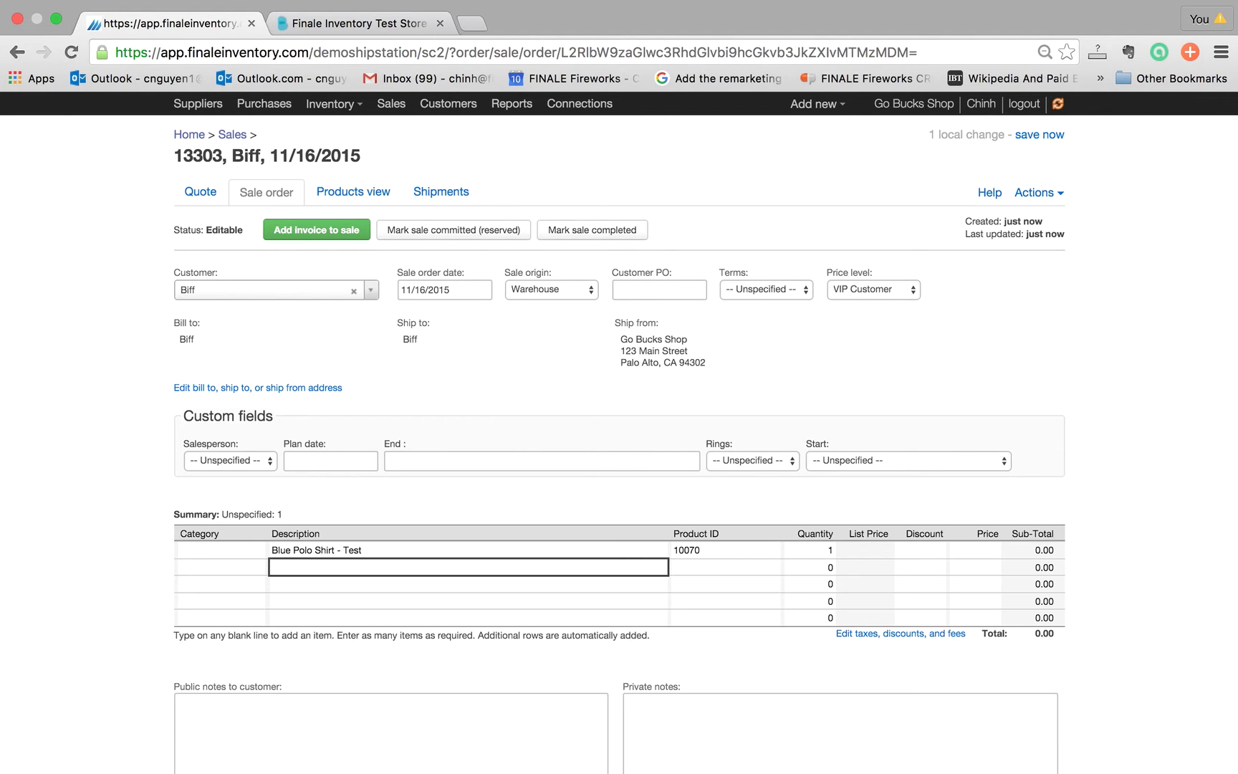
type("polo")
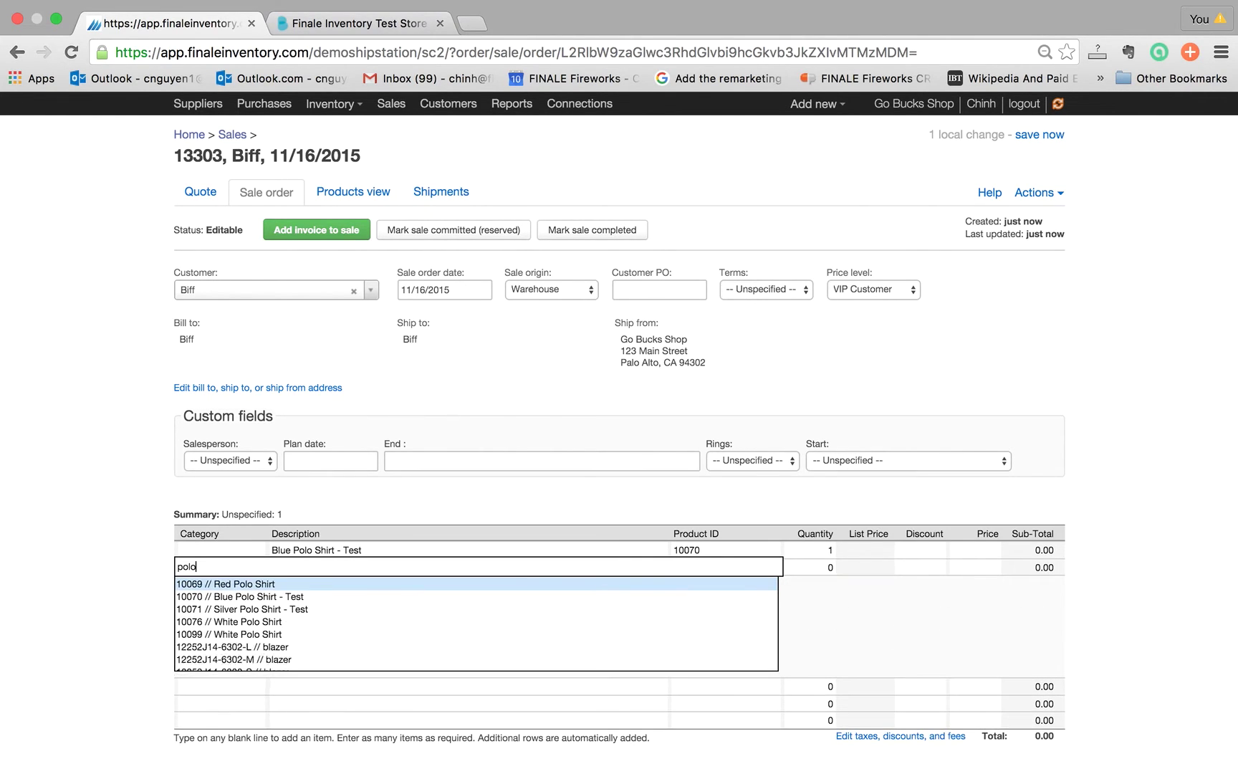
key("Down")
key("Down")
key("Return")
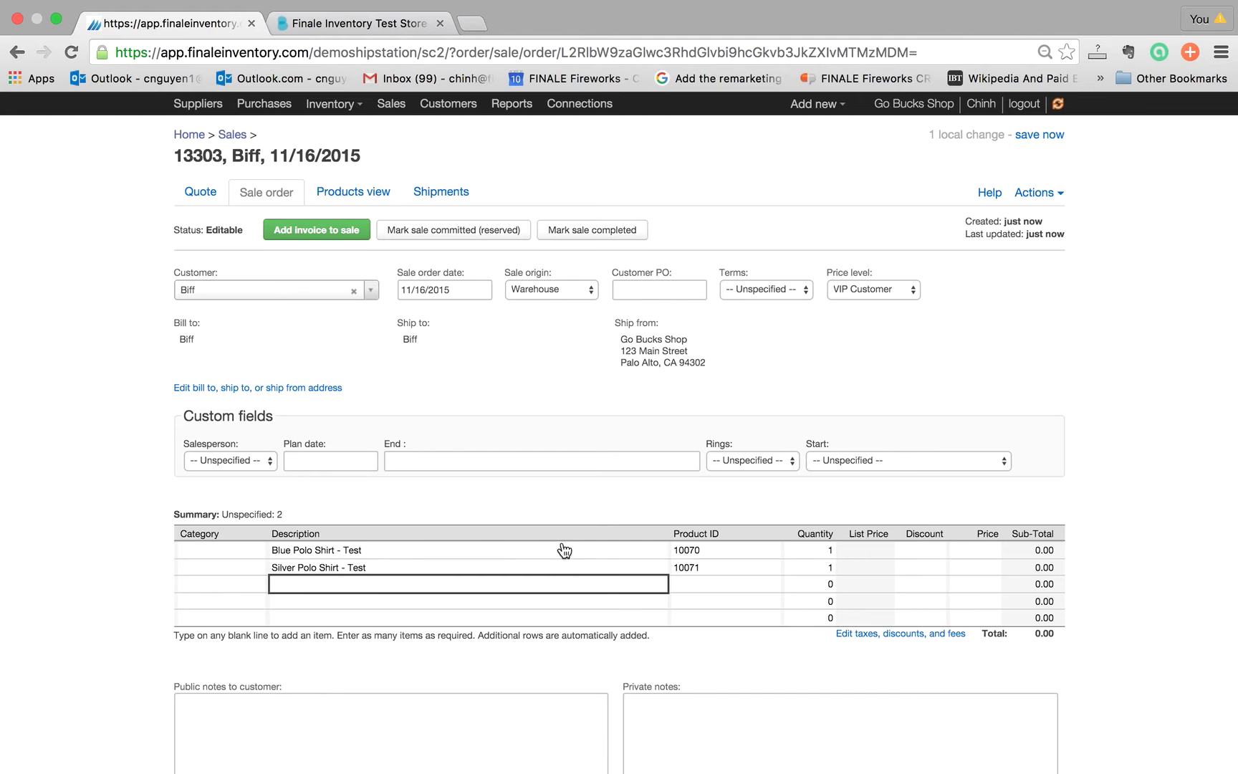
- Set quantities to 15 Blue and 10 Silver, then mark the sale committed
left_click(816, 549)
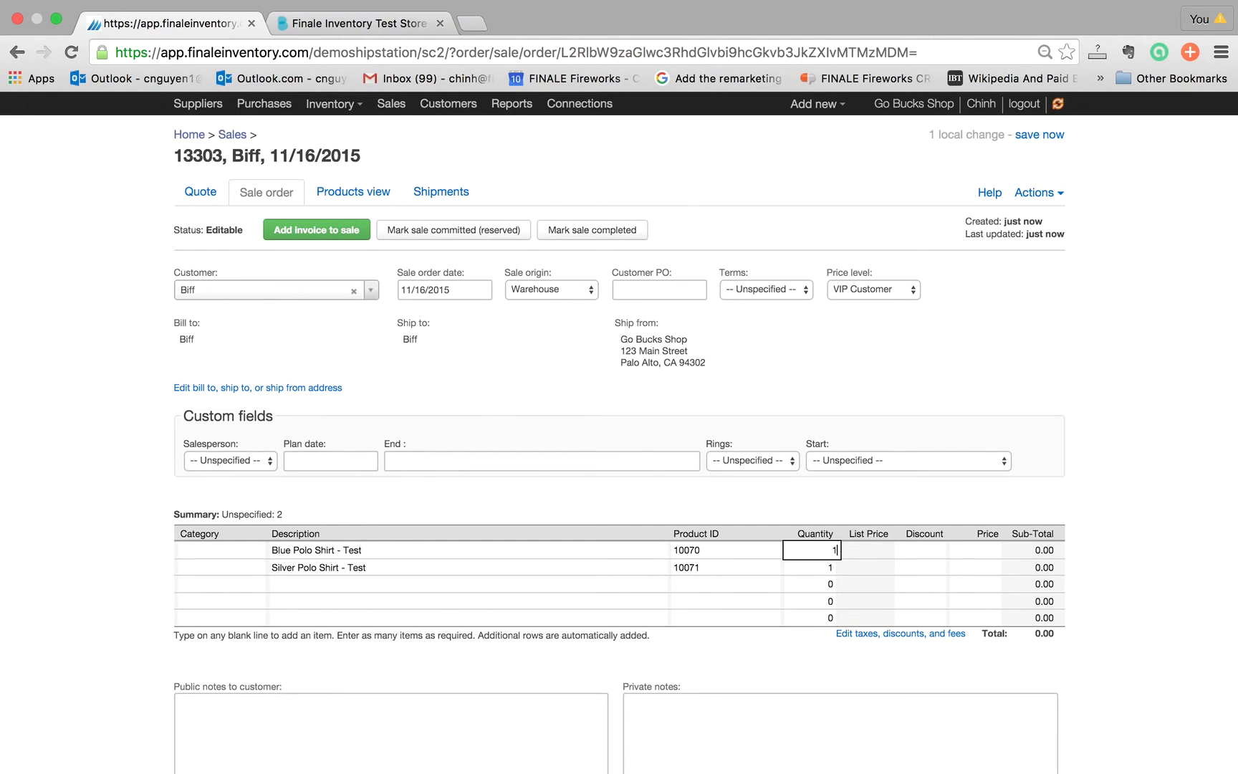
type("5")
key("Return")
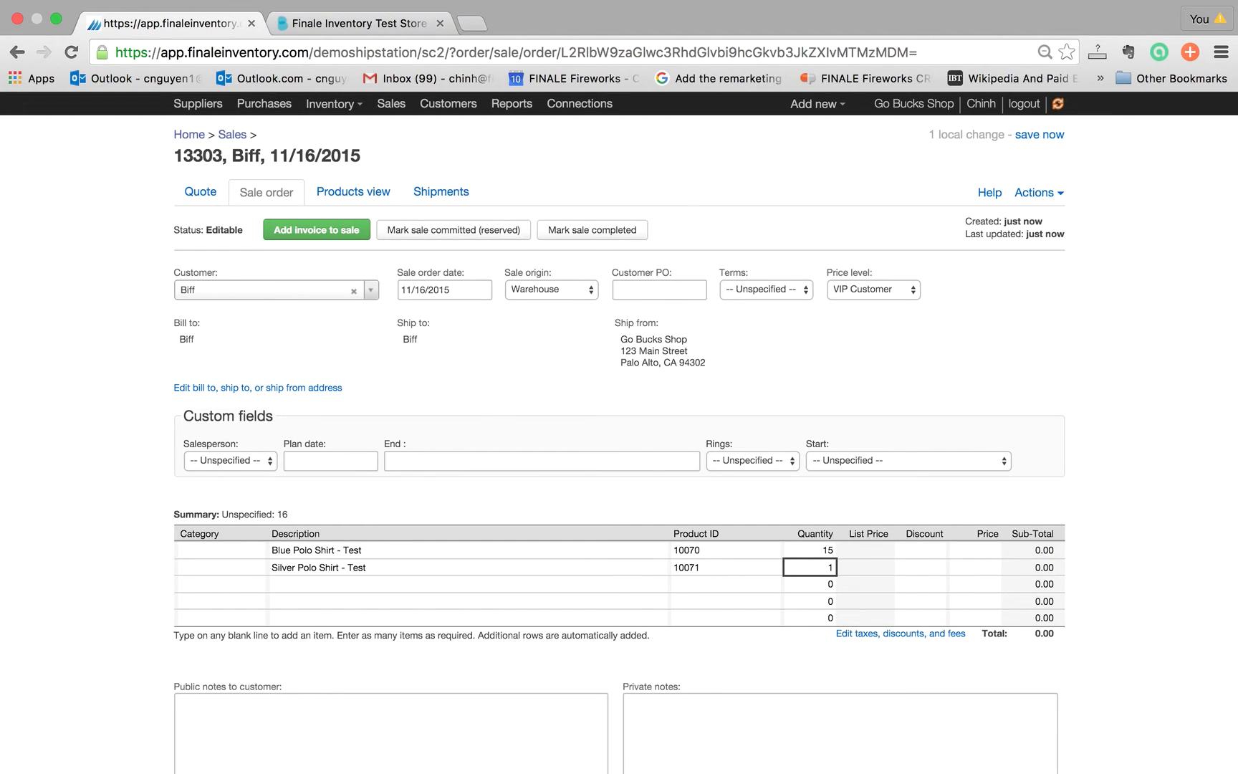
type("0")
left_click(1017, 343)
left_click(432, 230)
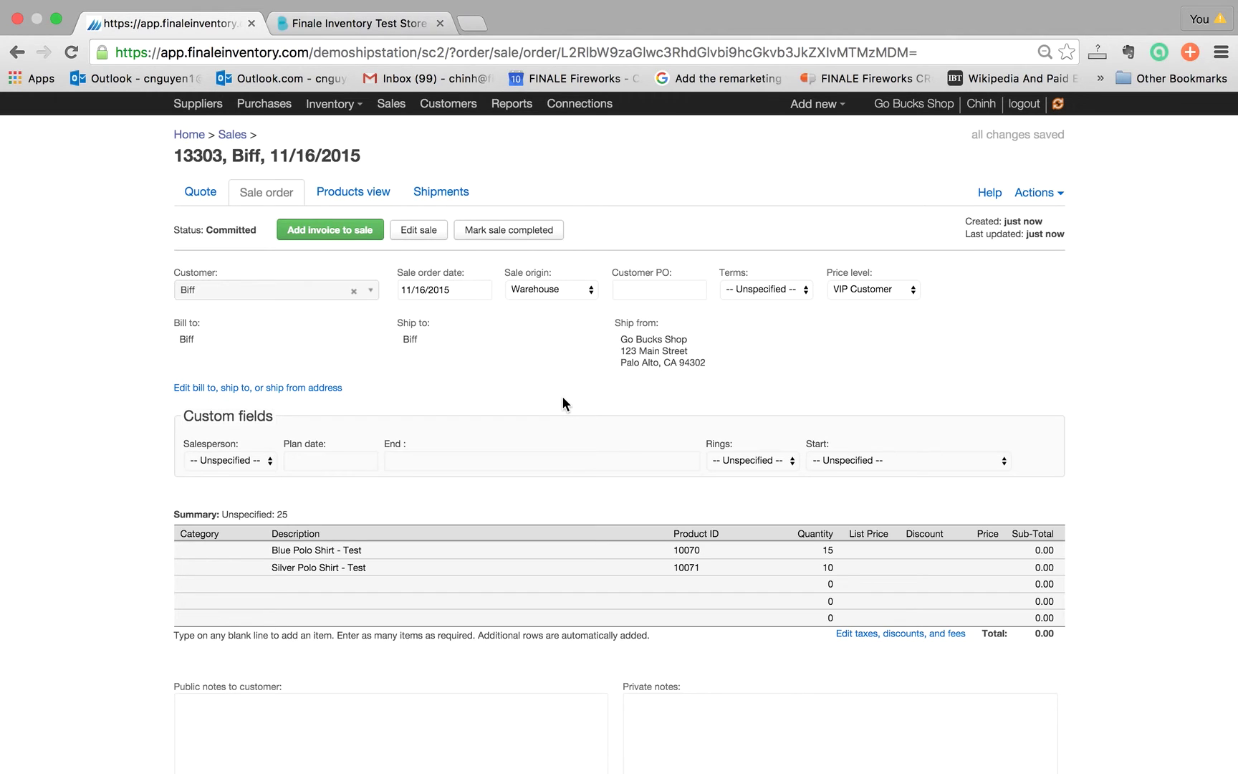
- Search the stock list for 'polo test' and expand the Blue and Silver rows' reservations
left_click(189, 134)
left_click(566, 236)
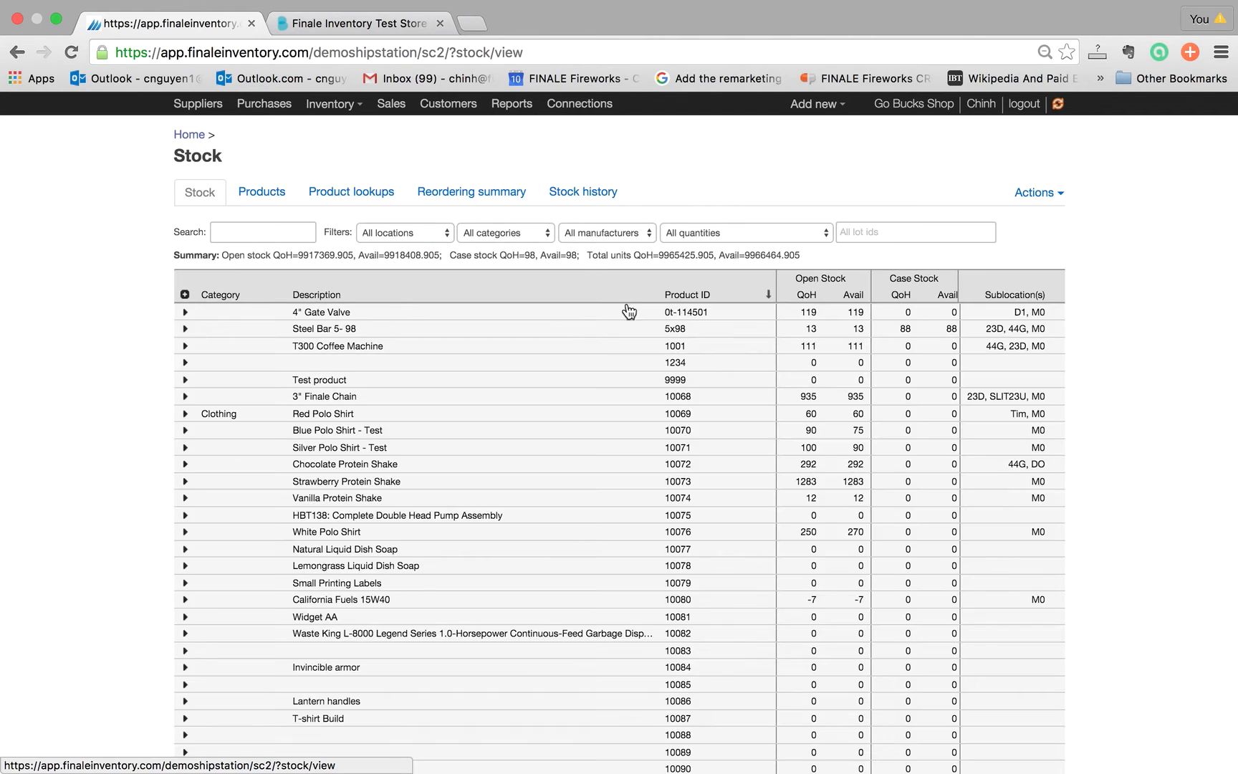
left_click(265, 233)
type("po")
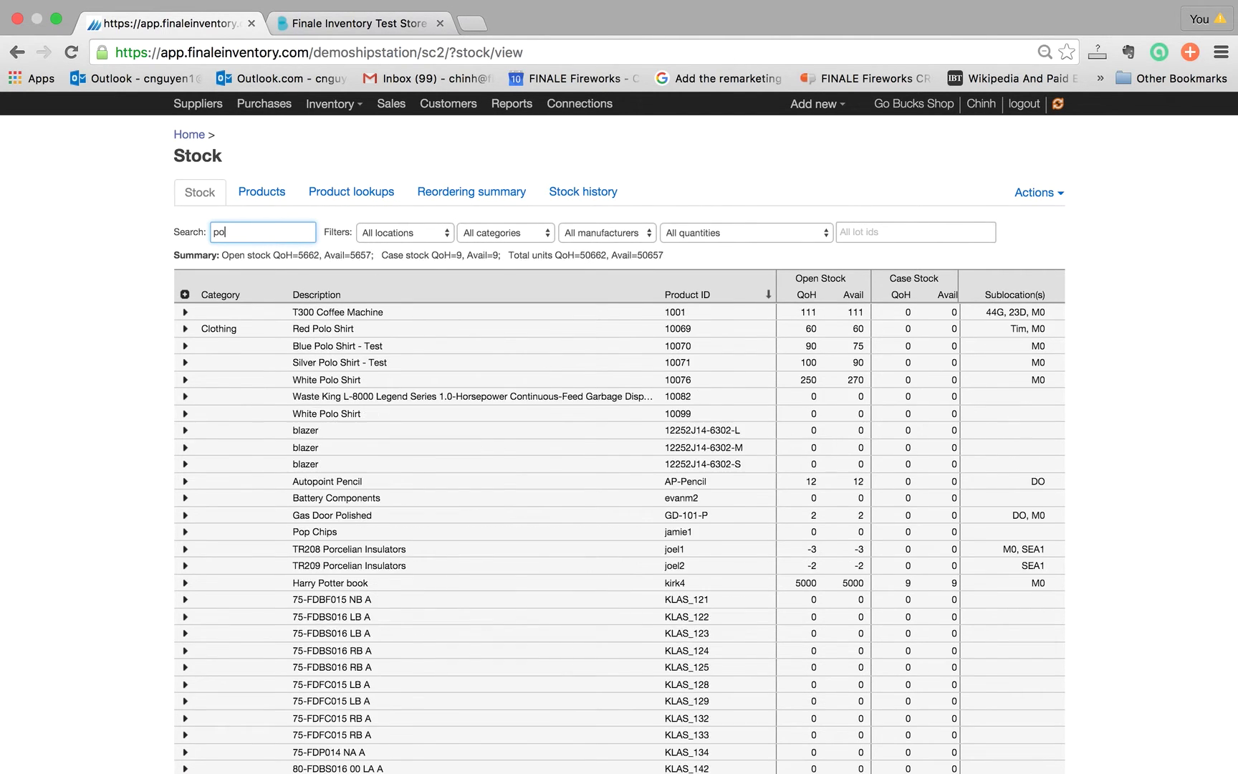
type("lo te")
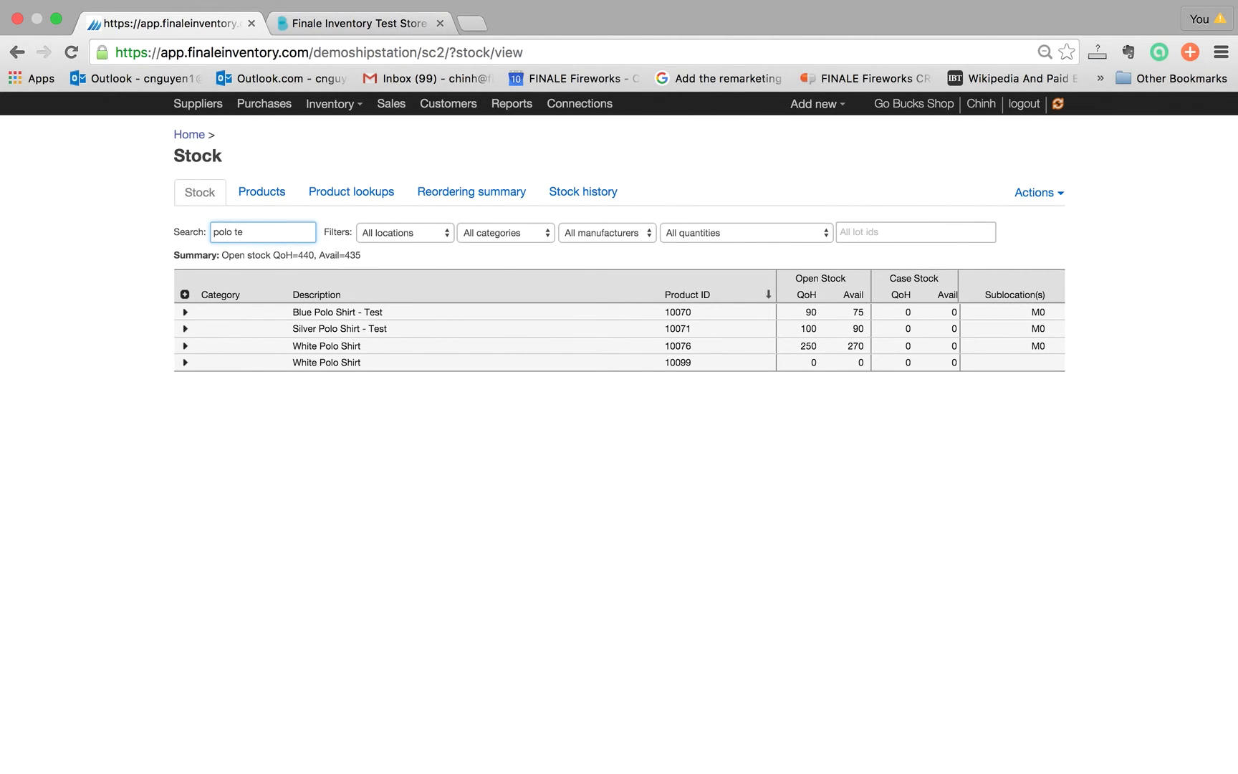
type("st")
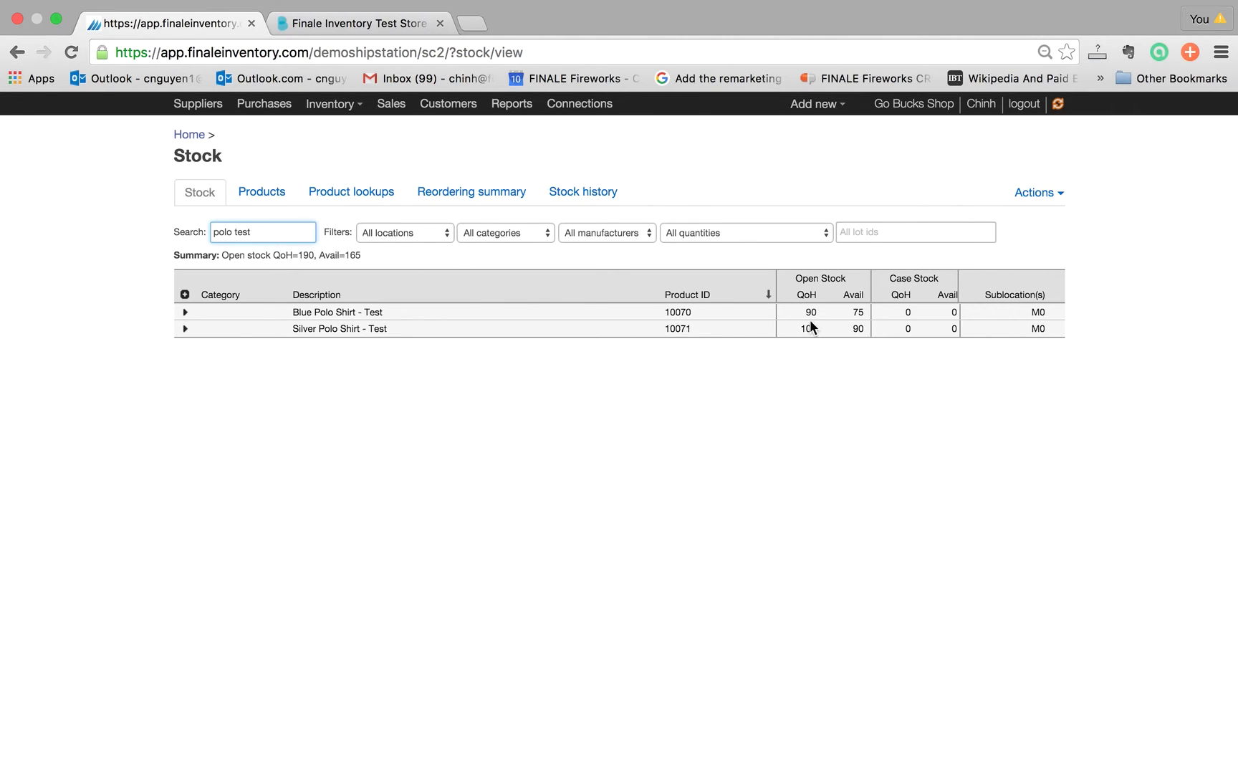
left_click(185, 314)
left_click(186, 363)
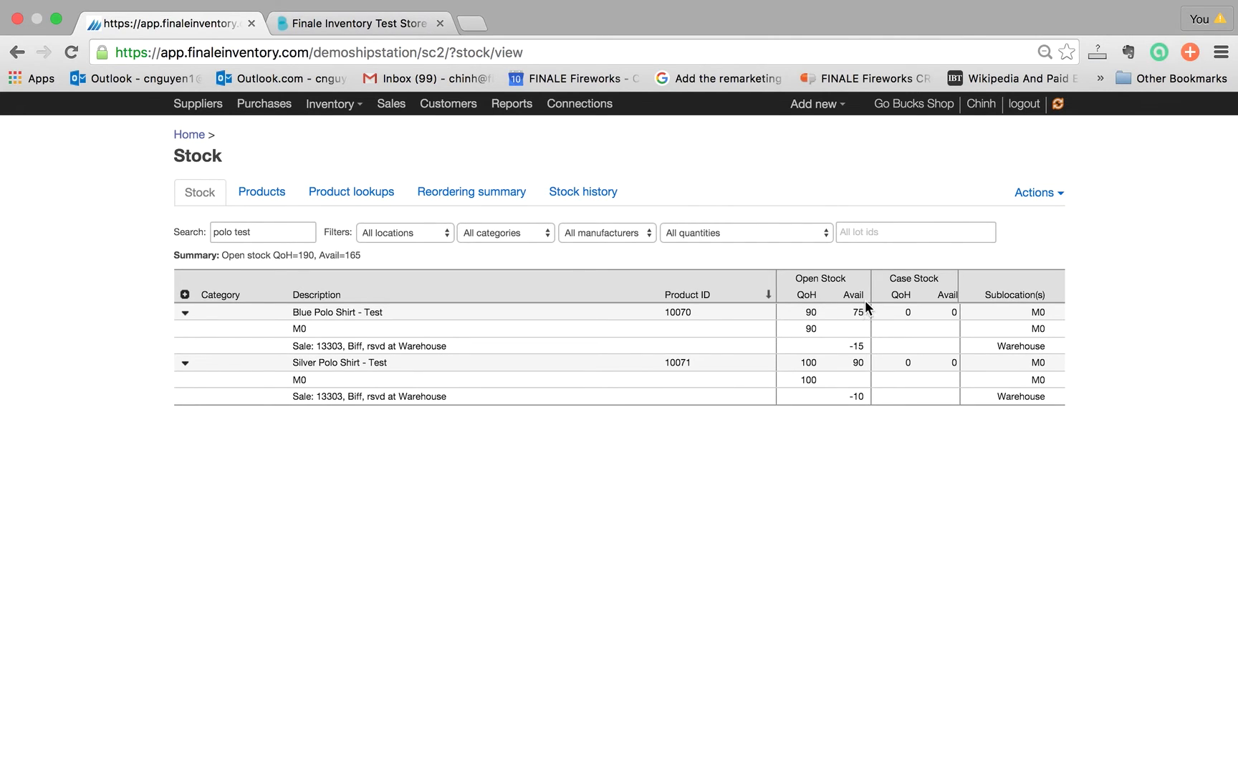
- Run the BigCommerce stock-push task immediately from the Connections page
left_click(189, 137)
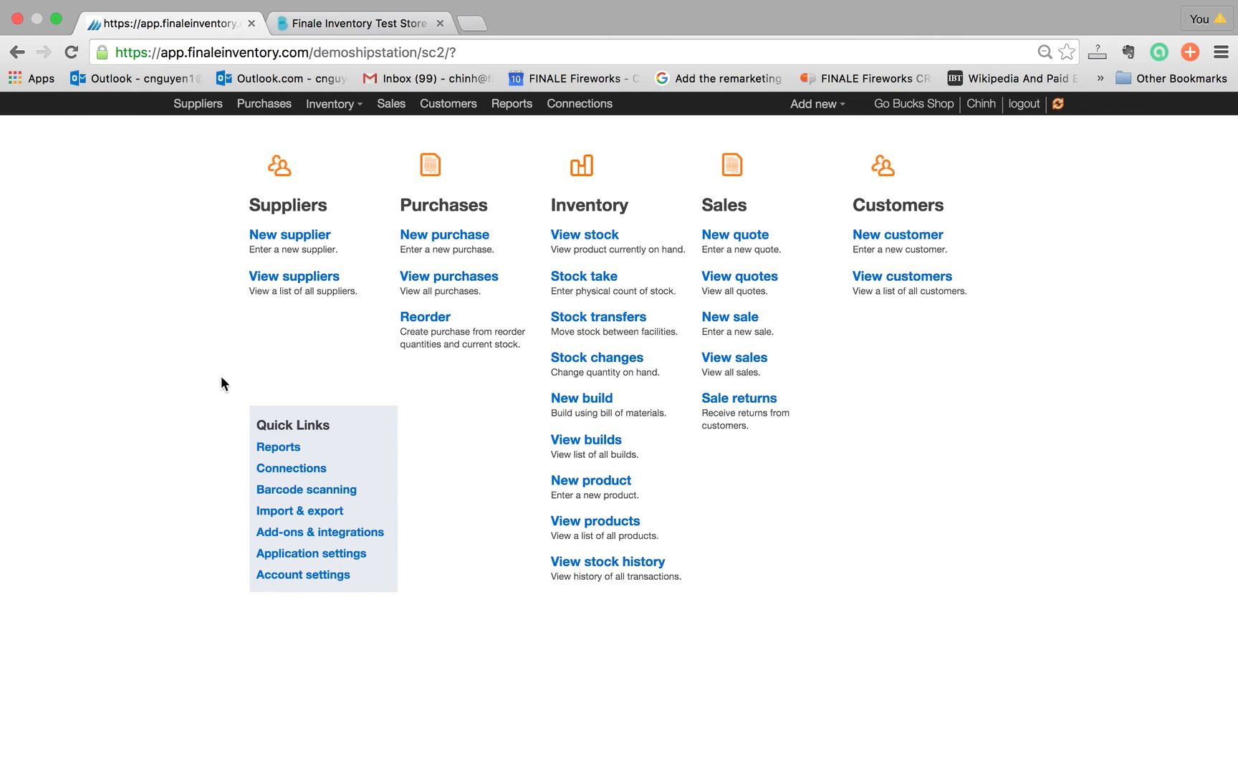
left_click(305, 473)
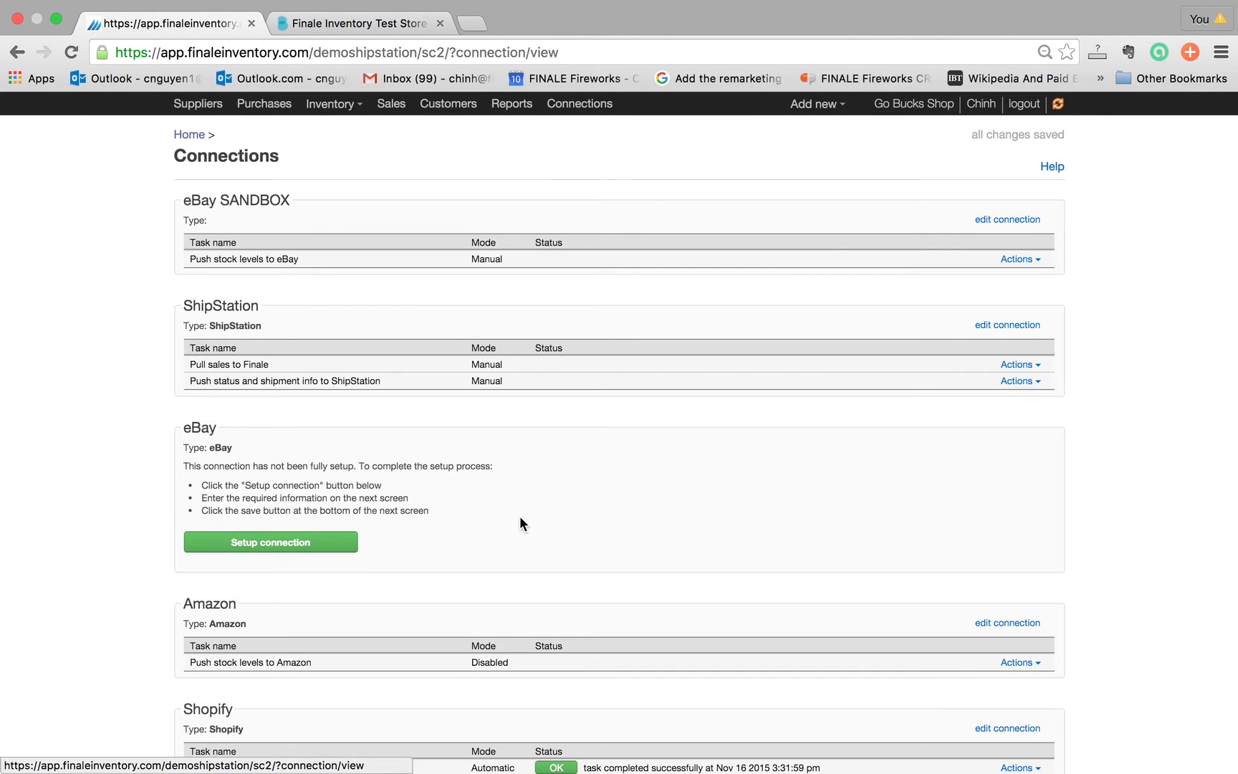
scroll(530, 516, "down", 2)
scroll(528, 516, "down", 10)
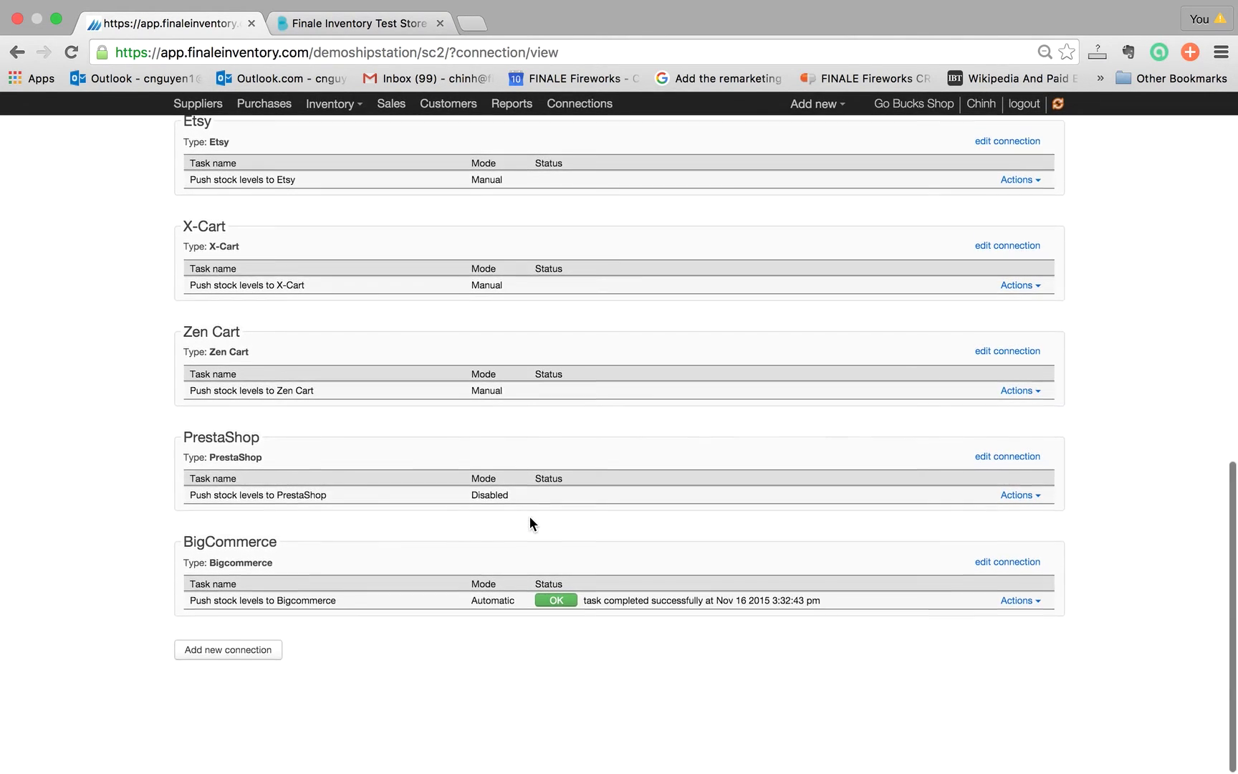
left_click(1018, 599)
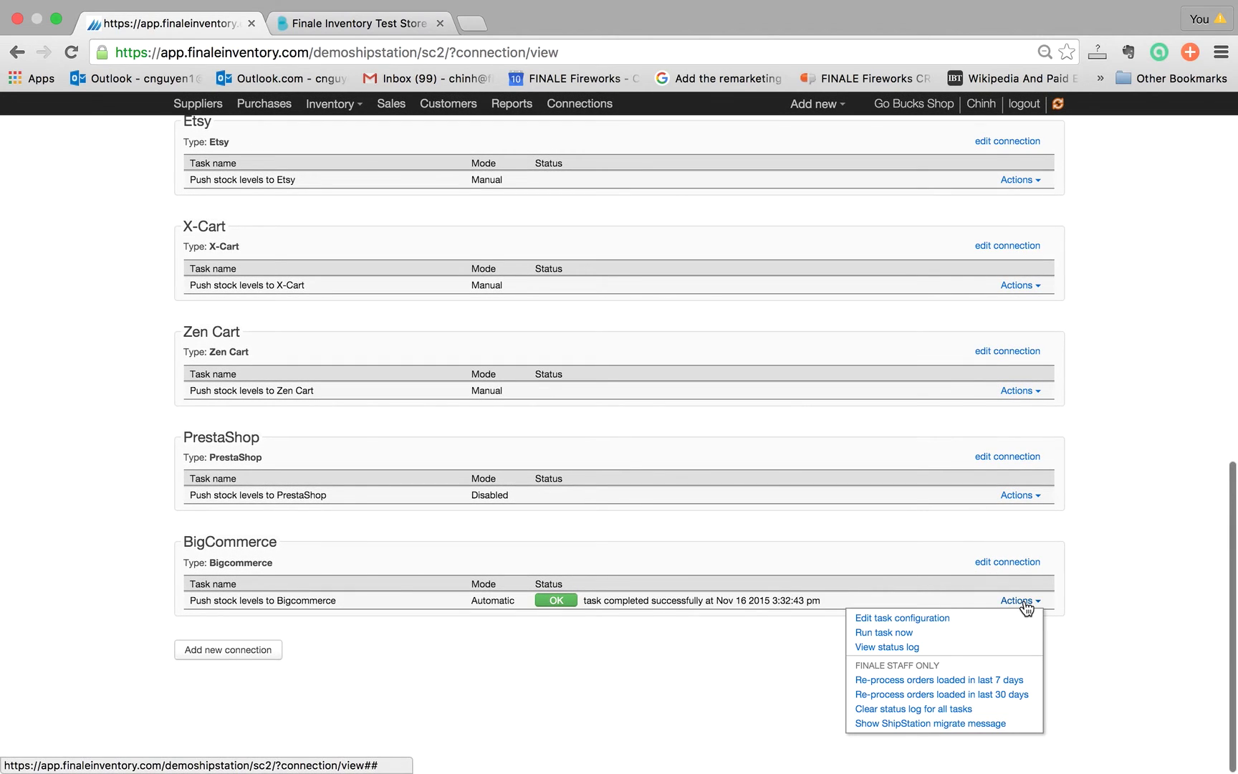
left_click(958, 636)
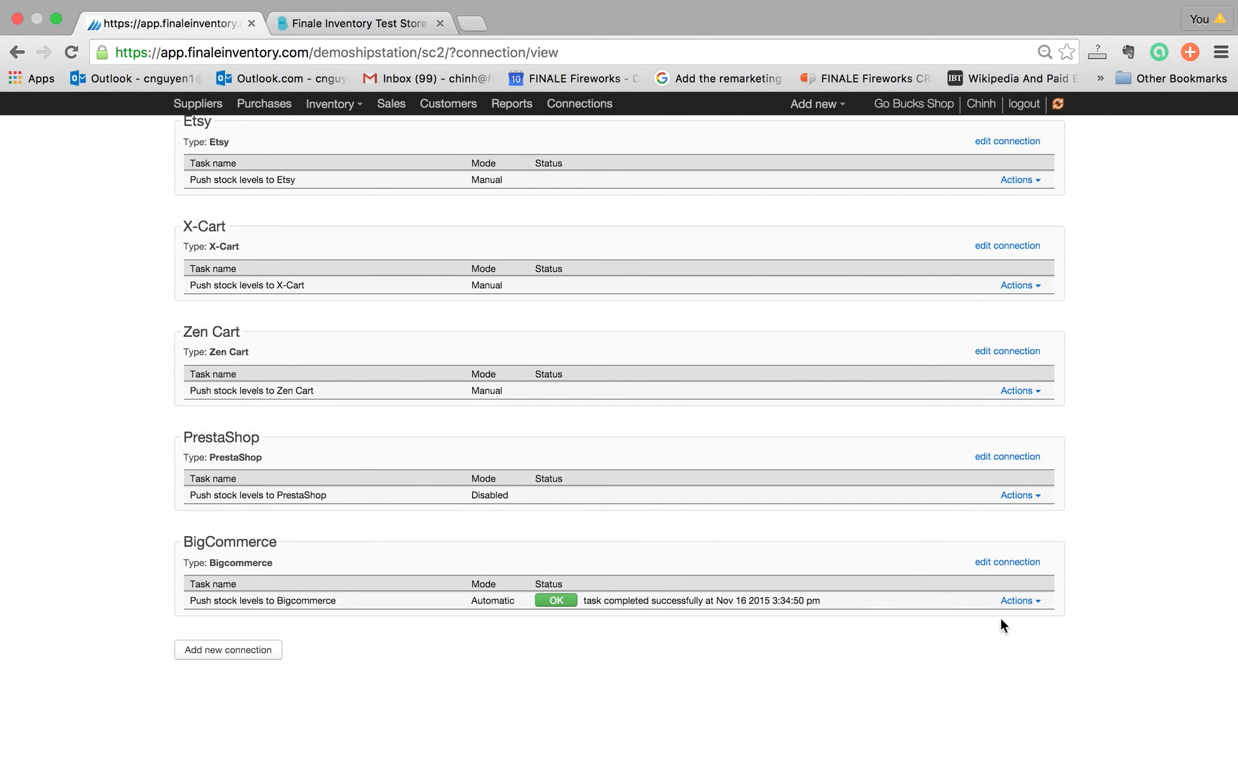
- Check the task's status log showing Blue at 75 and Silver at 90, then go to the BigCommerce store
left_click(1020, 600)
left_click(1033, 648)
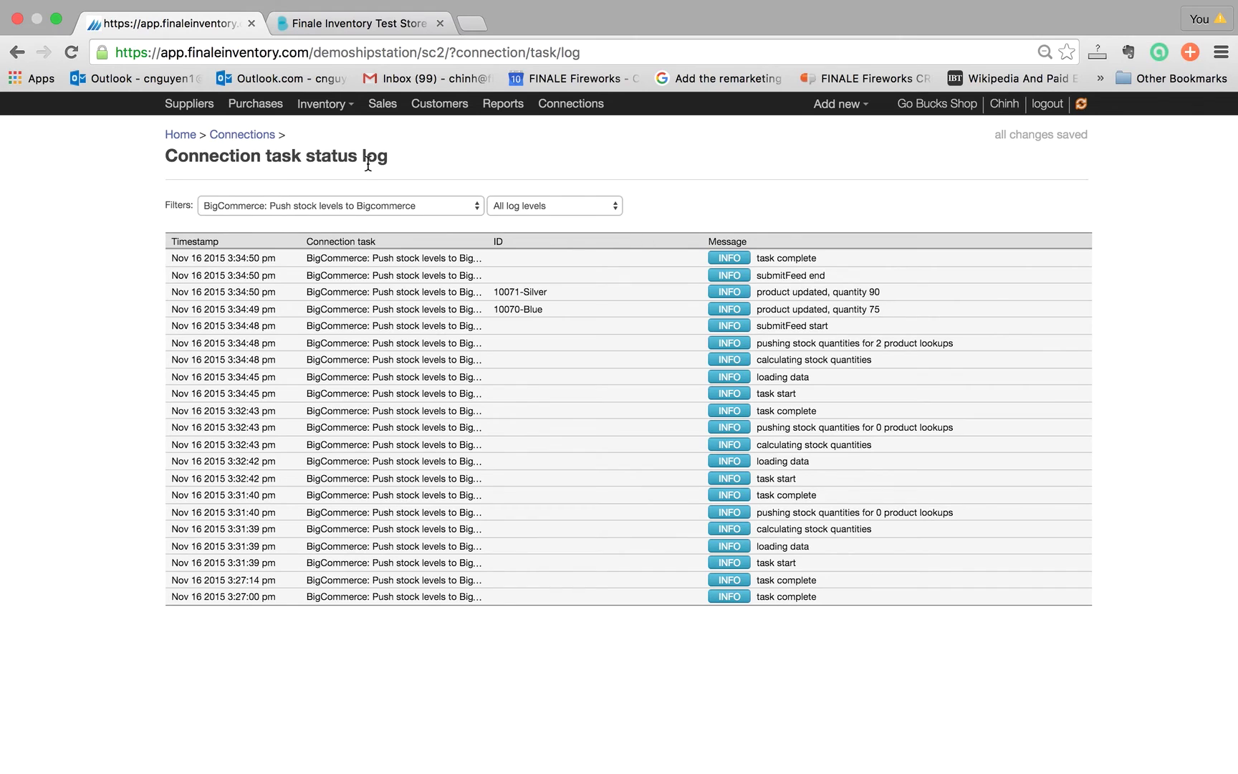
left_click(356, 24)
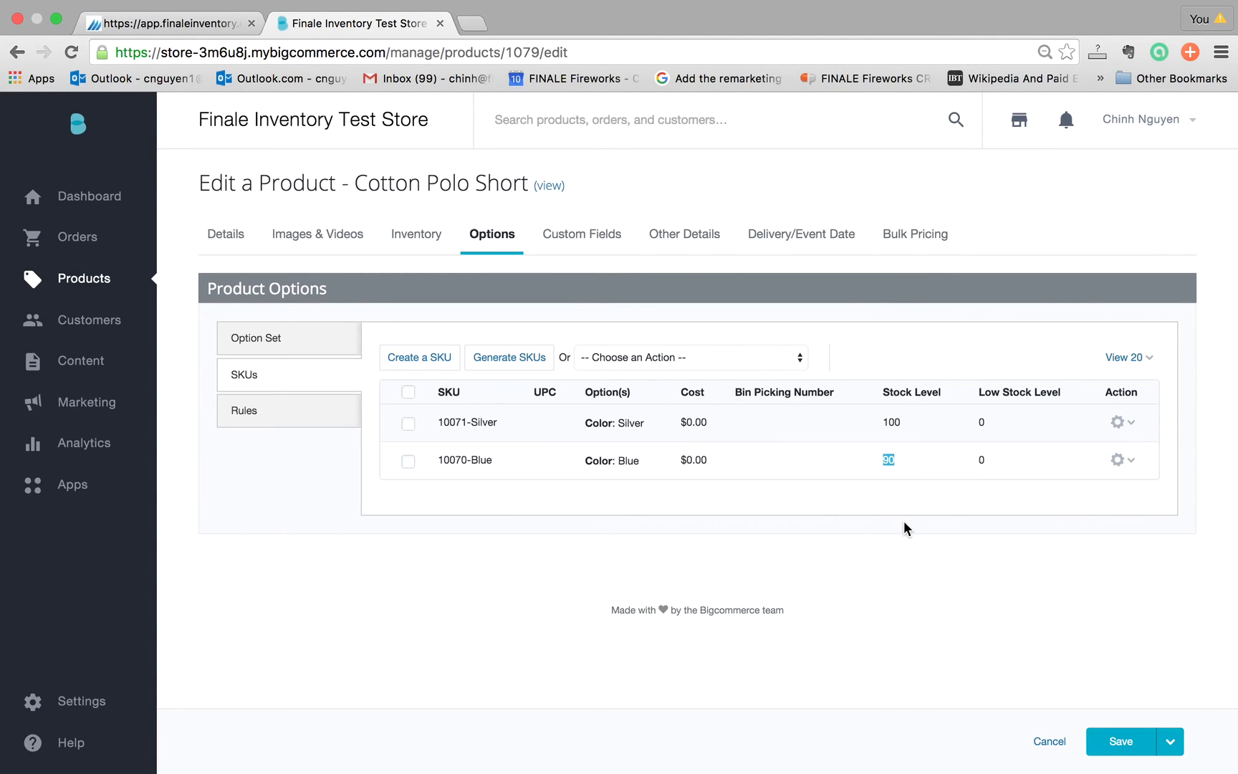
- Reload the Cotton Polo Short SKUs showing Silver 90 and Blue 75, then return to Finale's dashboard
left_click(101, 107)
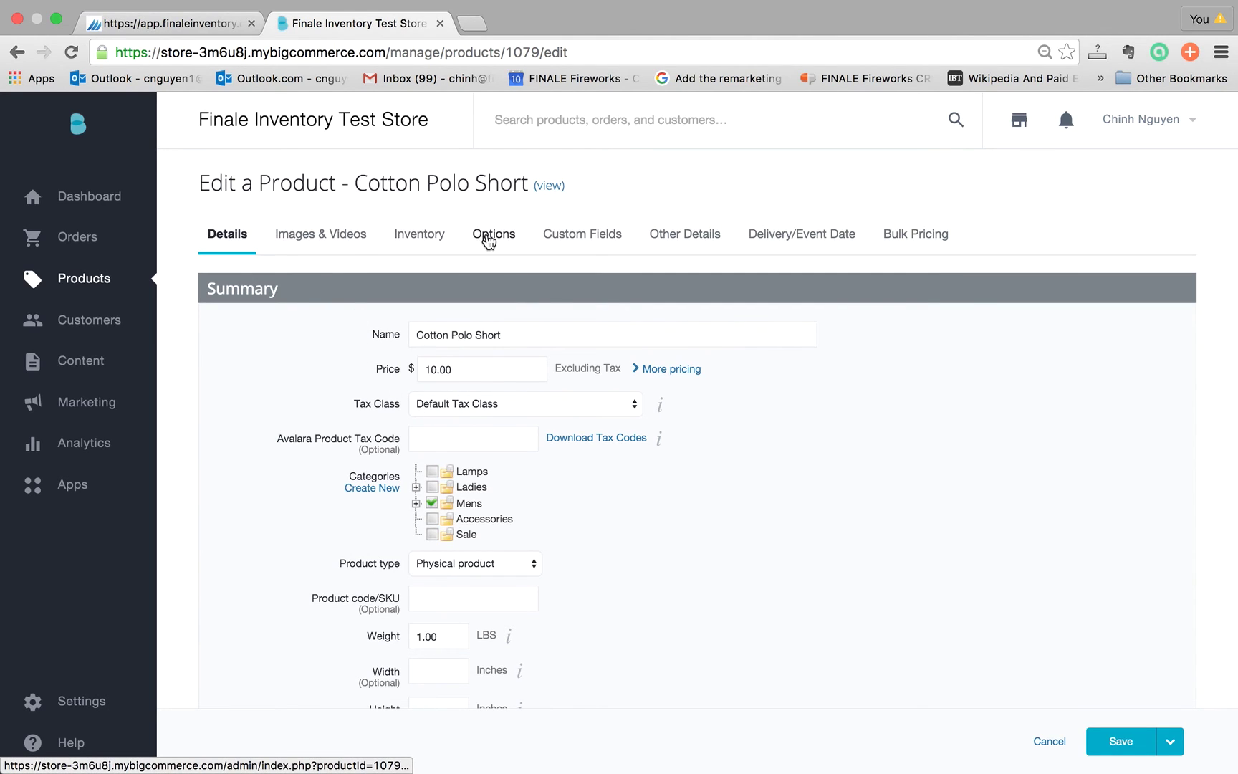
left_click(490, 238)
left_click(278, 384)
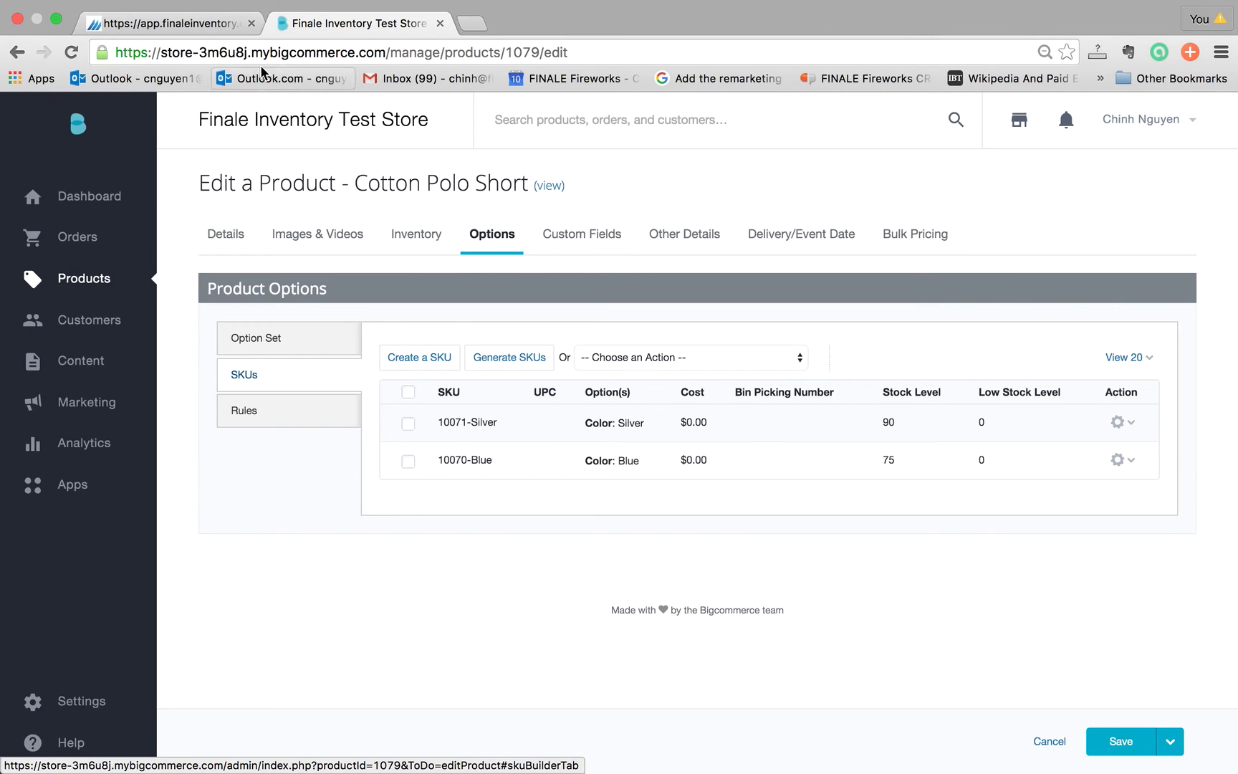
left_click(169, 23)
left_click(180, 136)
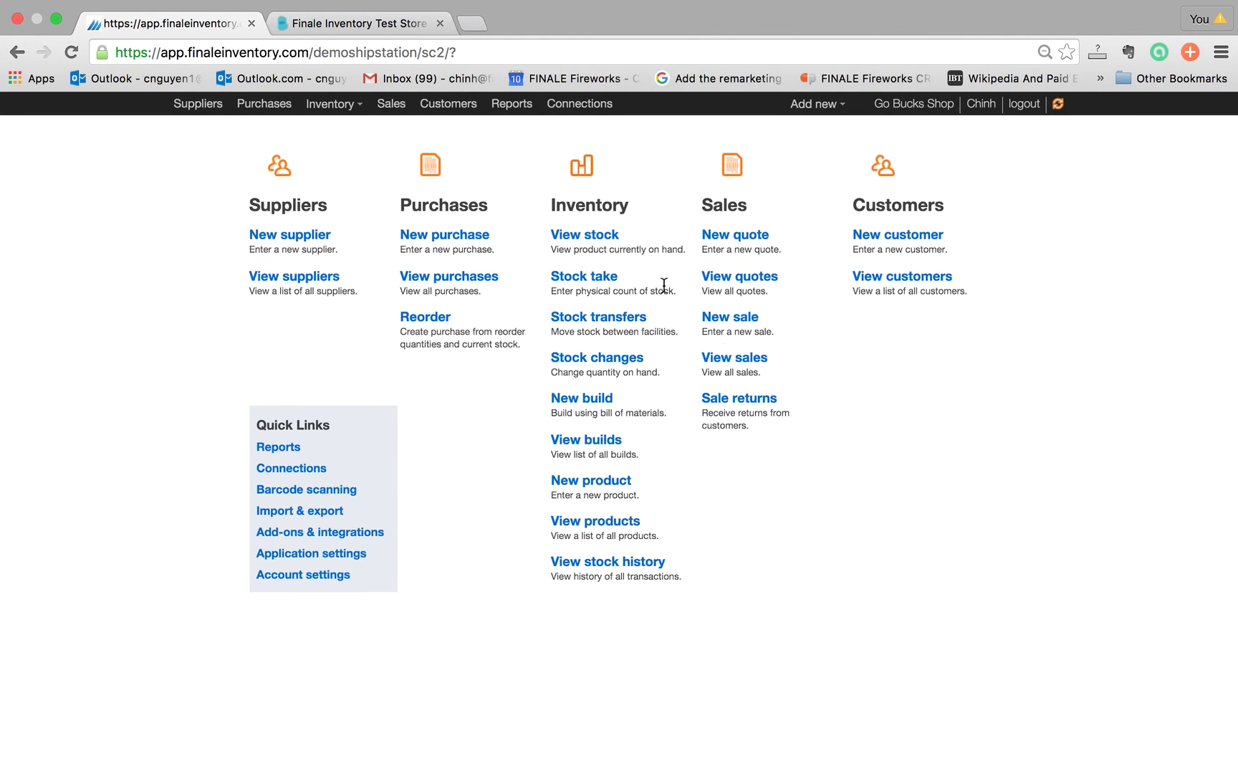
- Open View stock, still filtered to 'polo test', showing Blue 75 and Silver 90 available
left_click(600, 239)
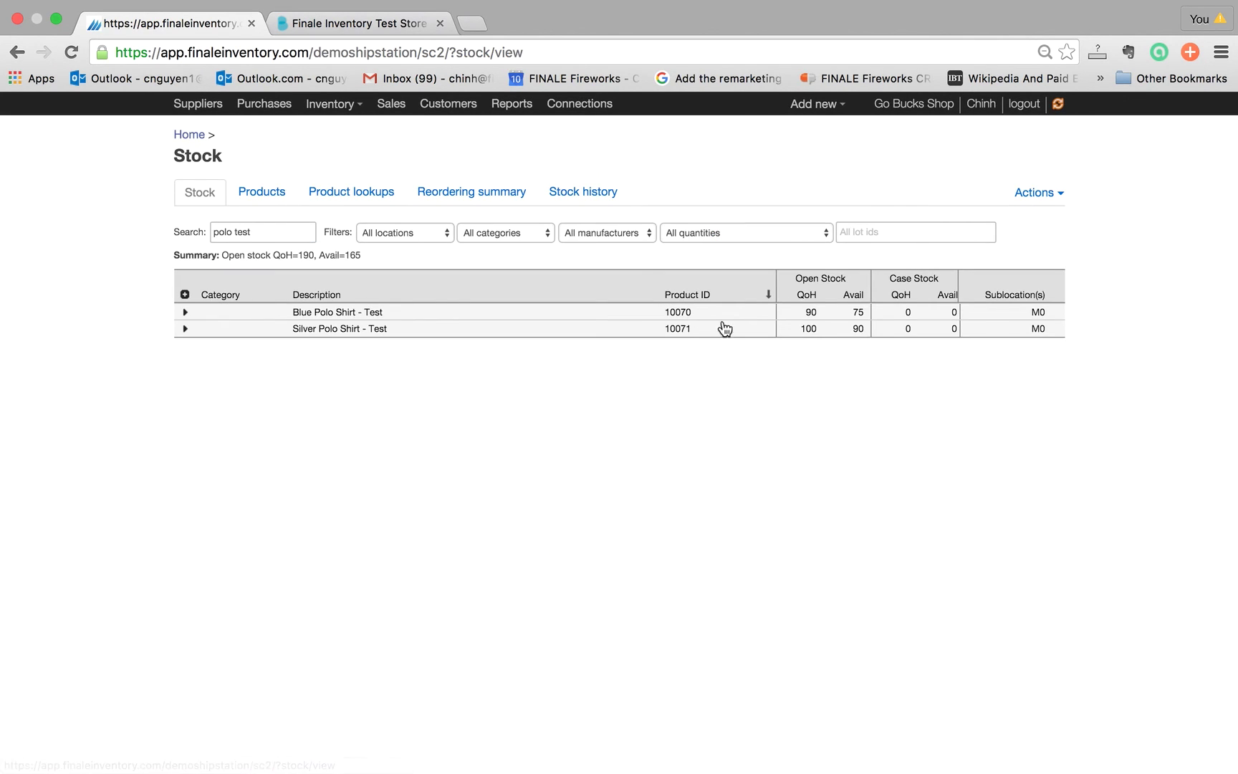